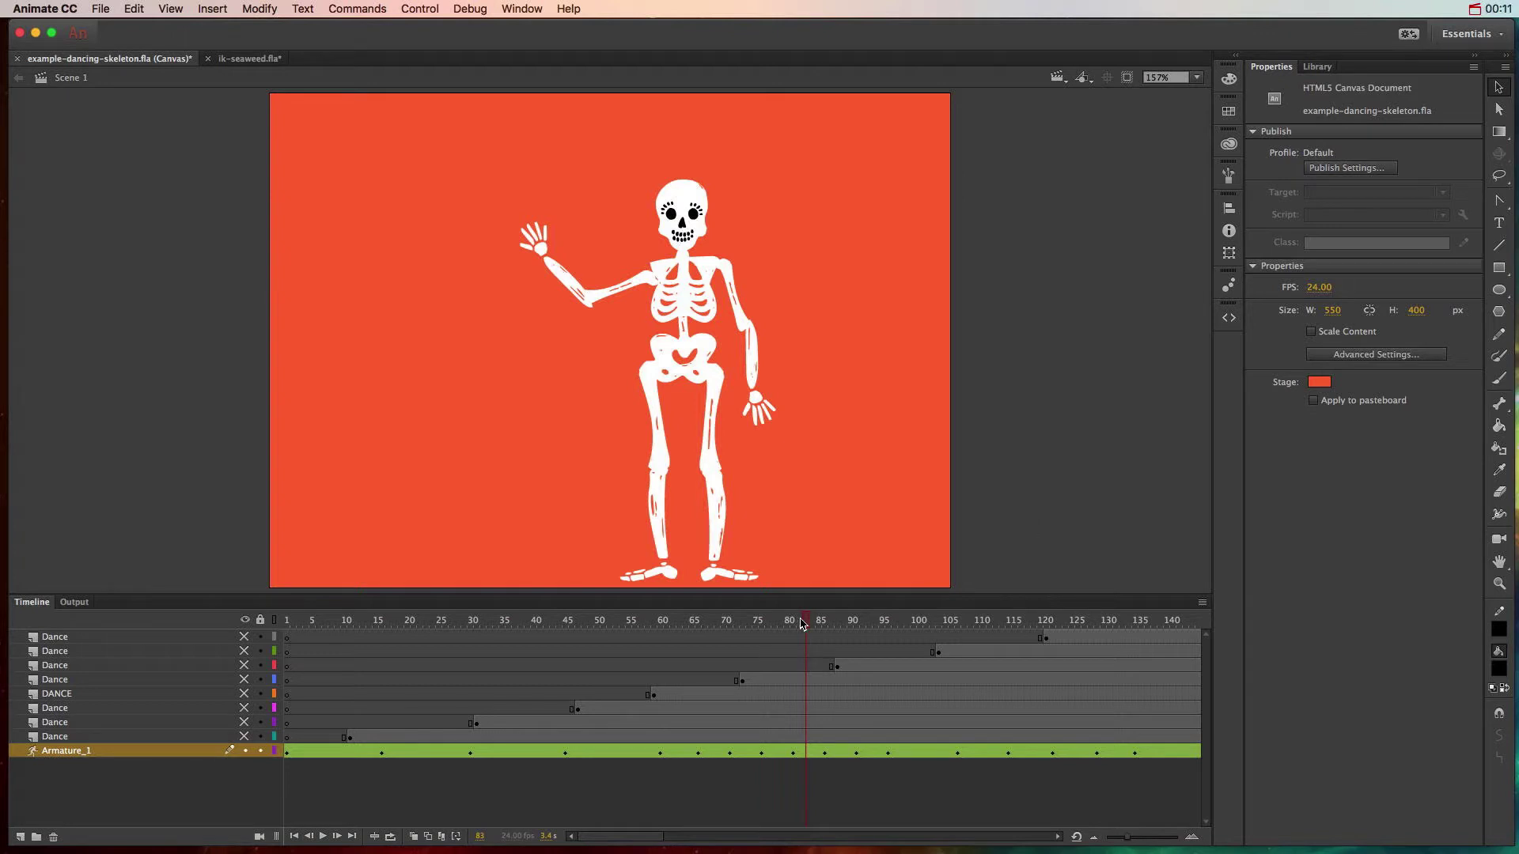
- Scrub the dancing skeleton animation from frame 83 to frame 96 to see the hand wave
{"action": "left_click_drag", "start_coordinate": [807, 626], "coordinate": [887, 625]}
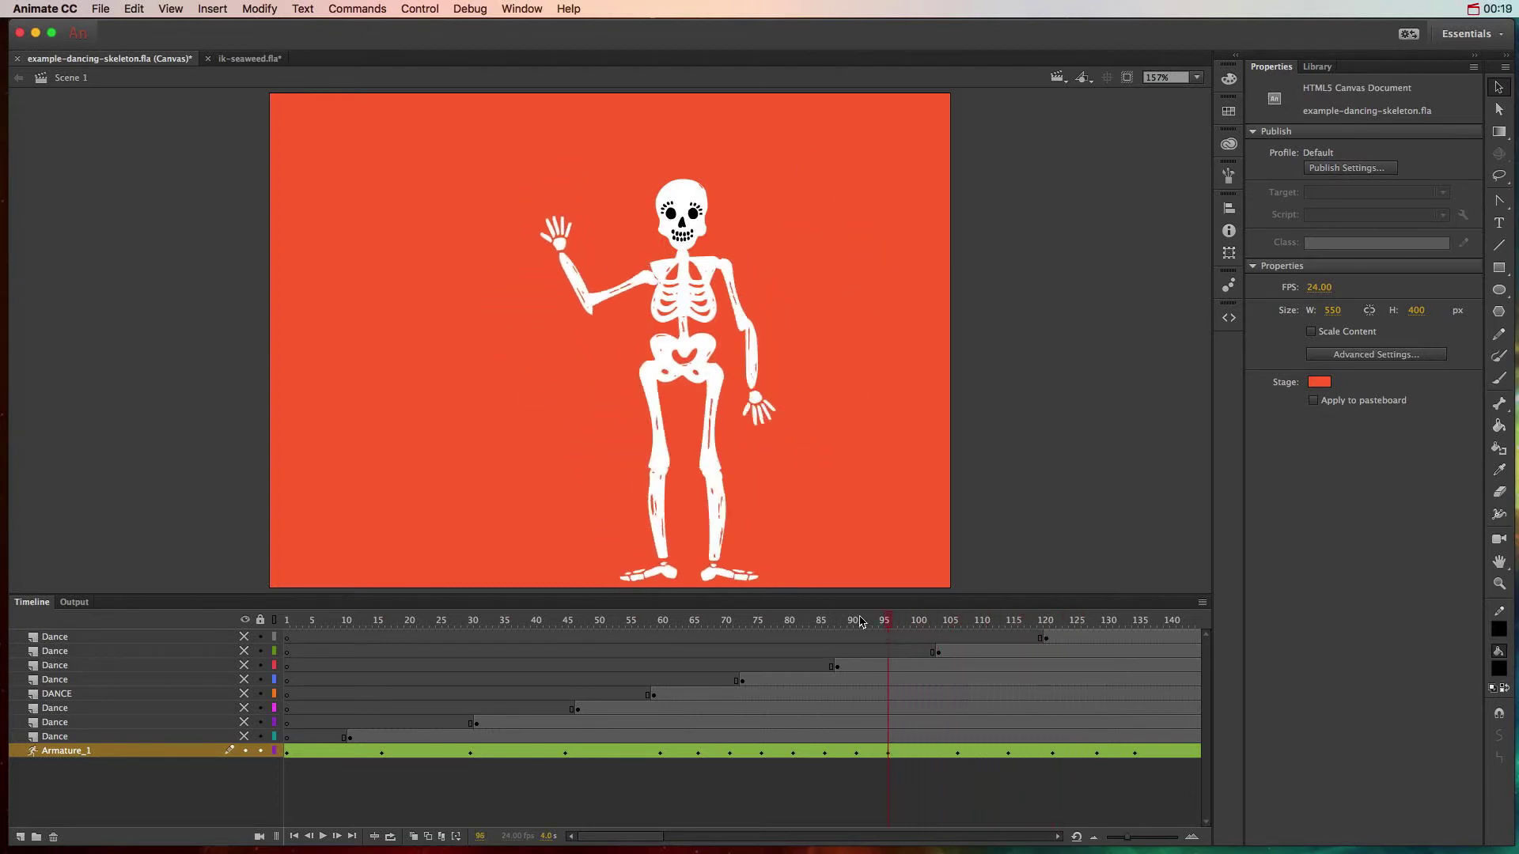
- Lift the skeleton's left lower leg outward with IK, then switch to ik-seaweed.fla
{"action": "left_click", "coordinate": [714, 360]}
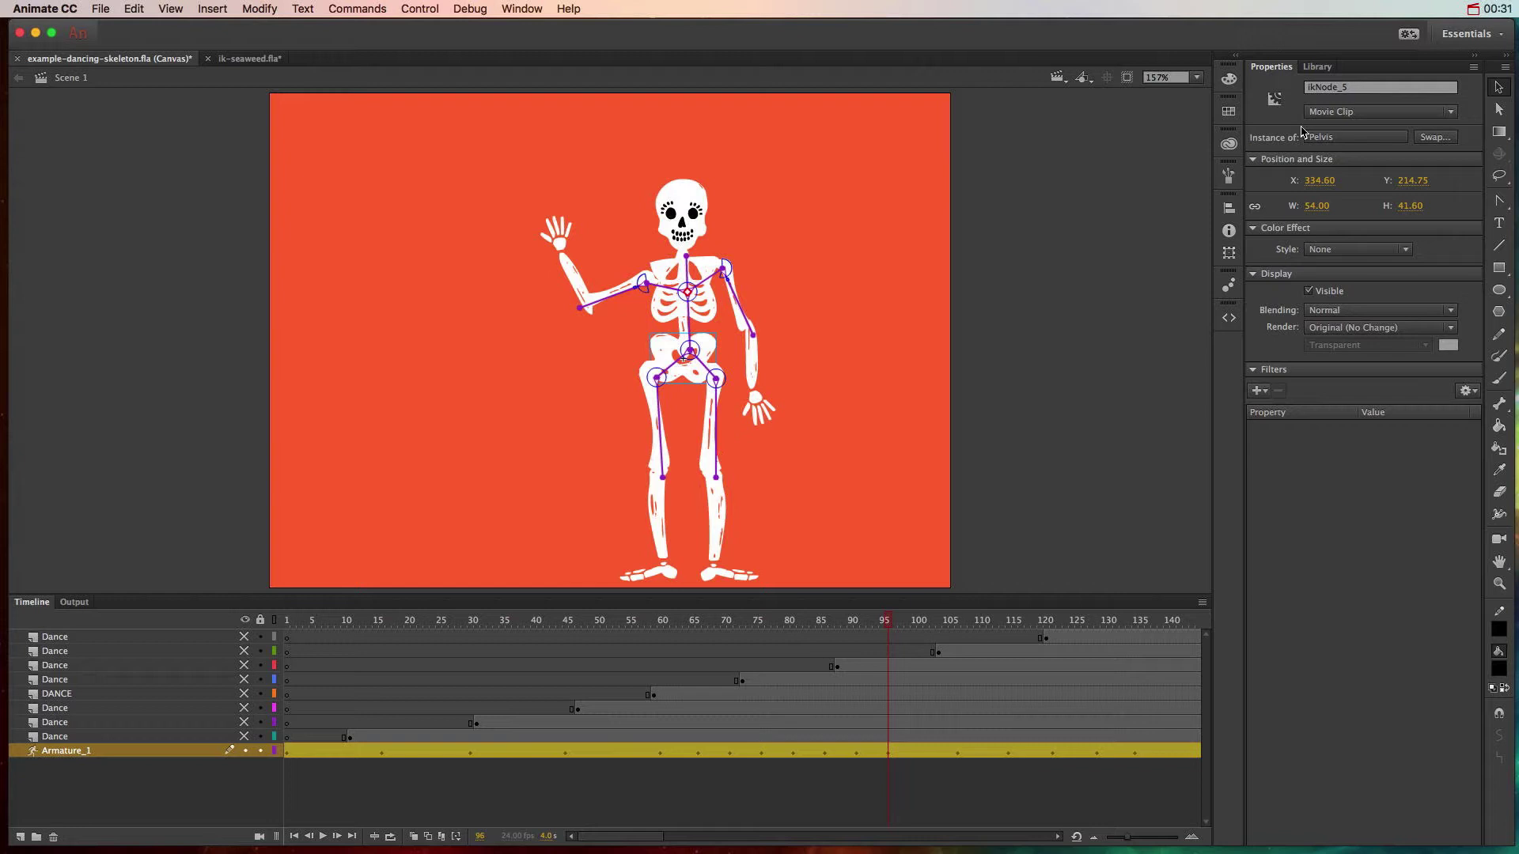
{"action": "left_click_drag", "start_coordinate": [717, 481], "coordinate": [756, 500]}
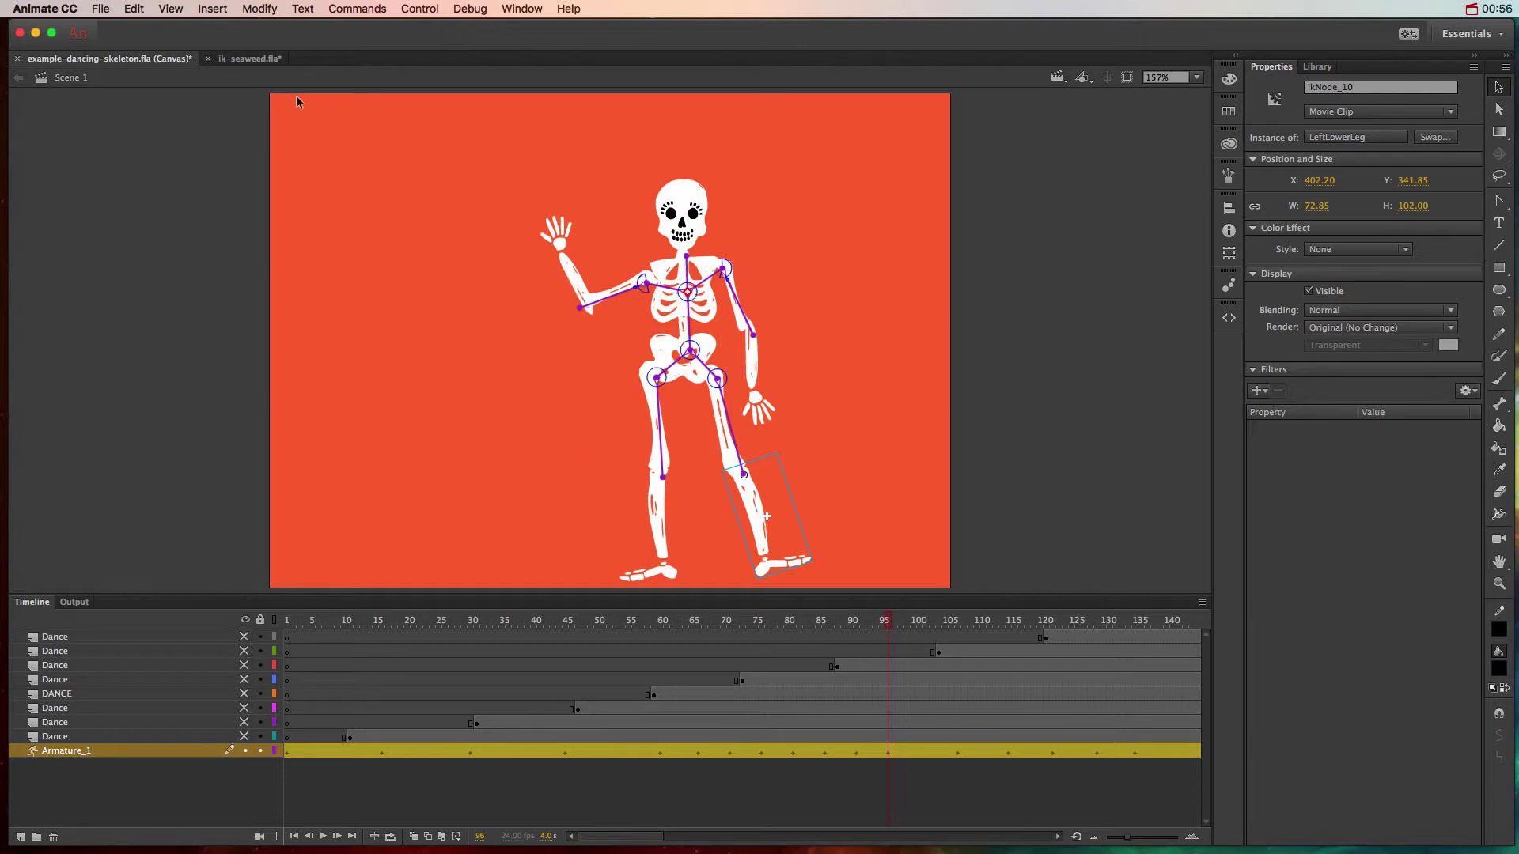
{"action": "left_click", "coordinate": [249, 58]}
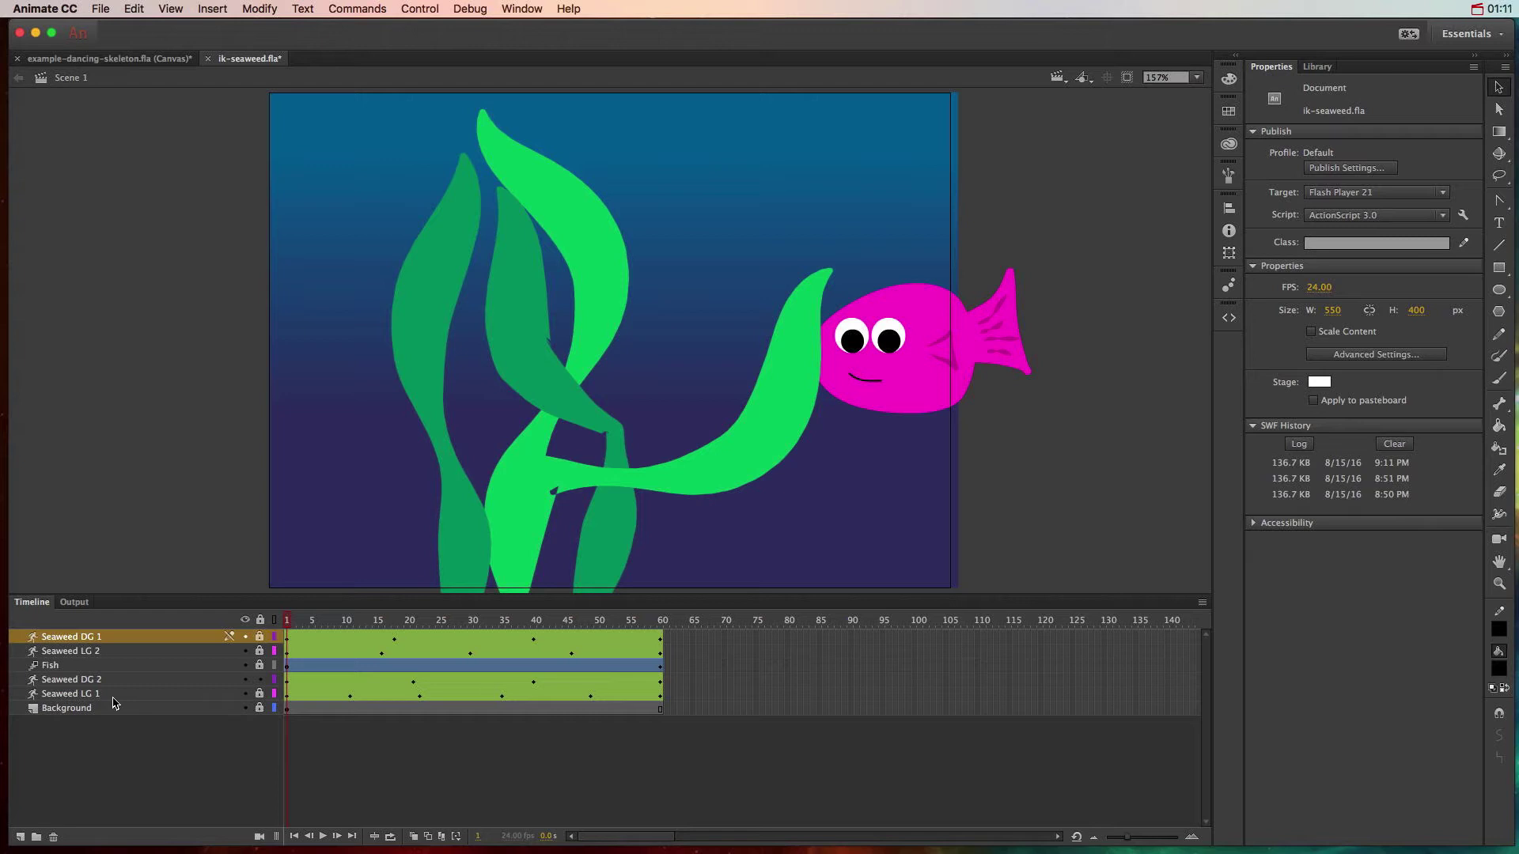
- Scrub the seaweed sway from frame 7 through 51, then back to frame 10
{"action": "left_click_drag", "start_coordinate": [289, 626], "coordinate": [631, 641]}
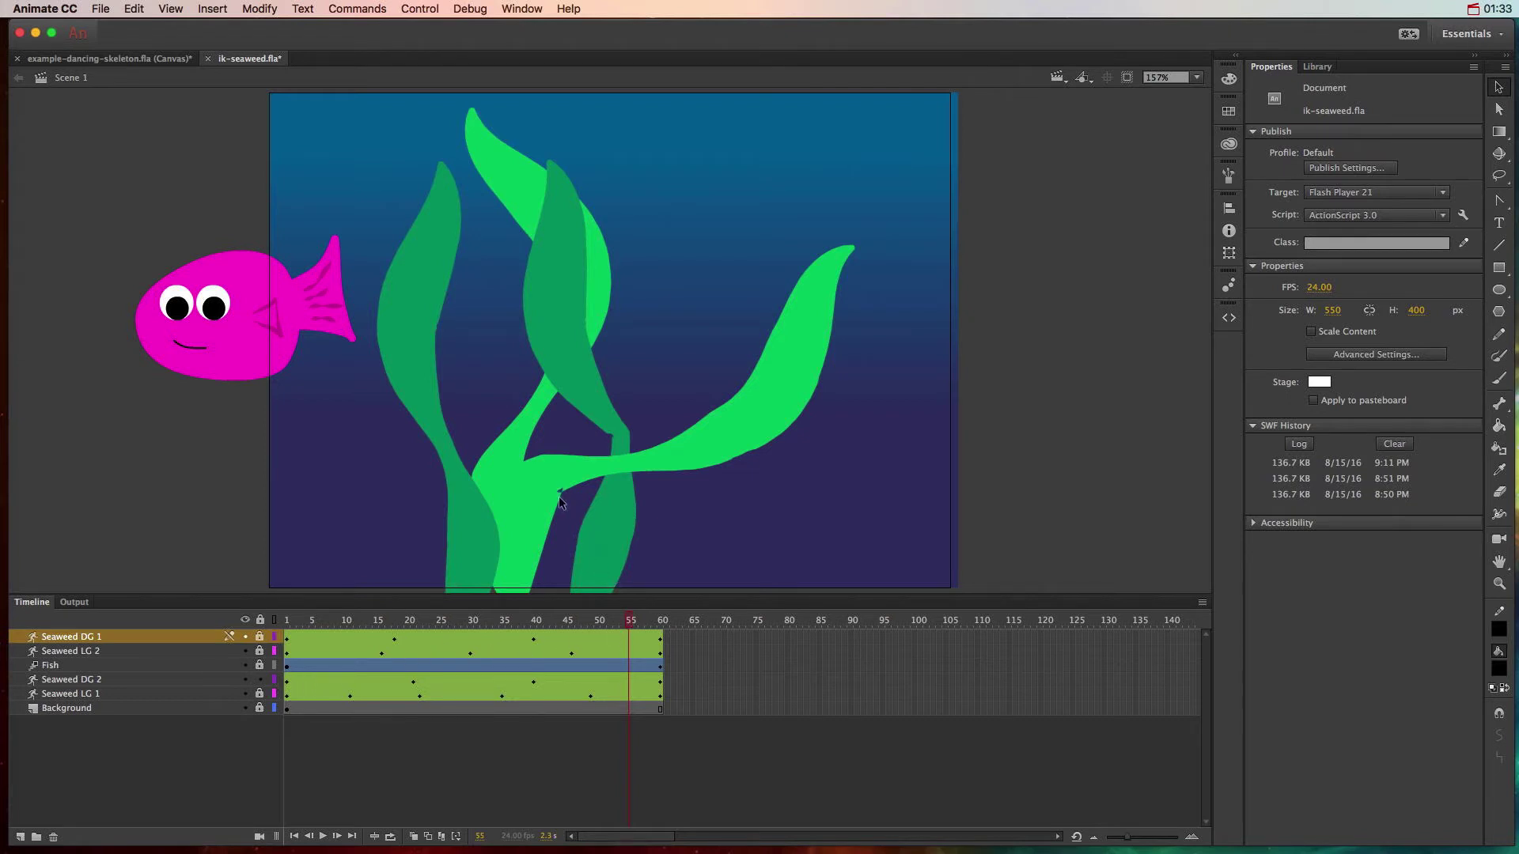
{"action": "left_click", "coordinate": [601, 627]}
{"action": "left_click_drag", "start_coordinate": [601, 627], "coordinate": [571, 627]}
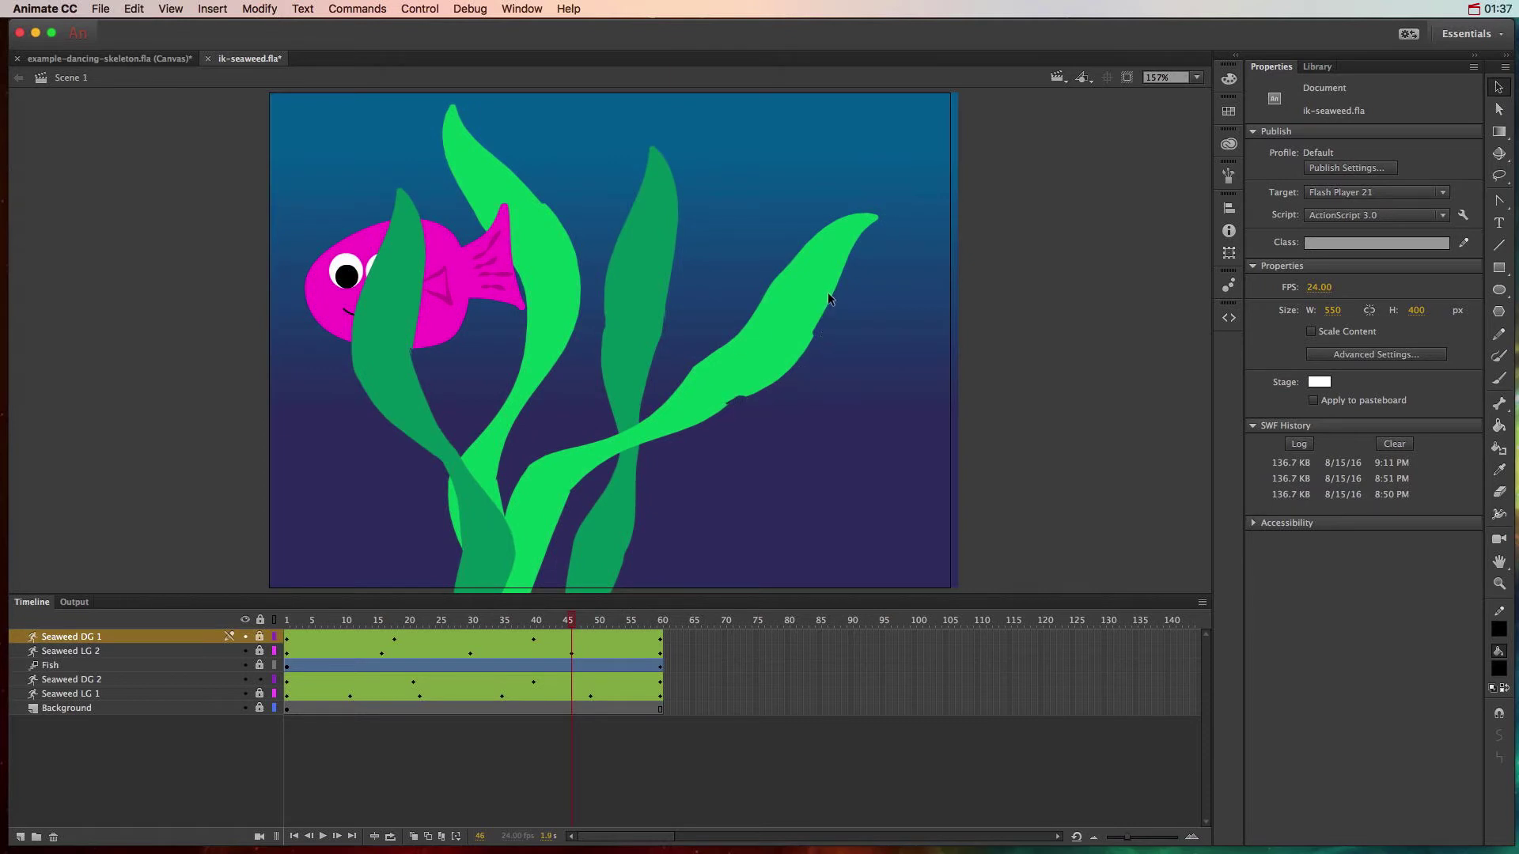
{"action": "left_click_drag", "start_coordinate": [573, 625], "coordinate": [286, 637]}
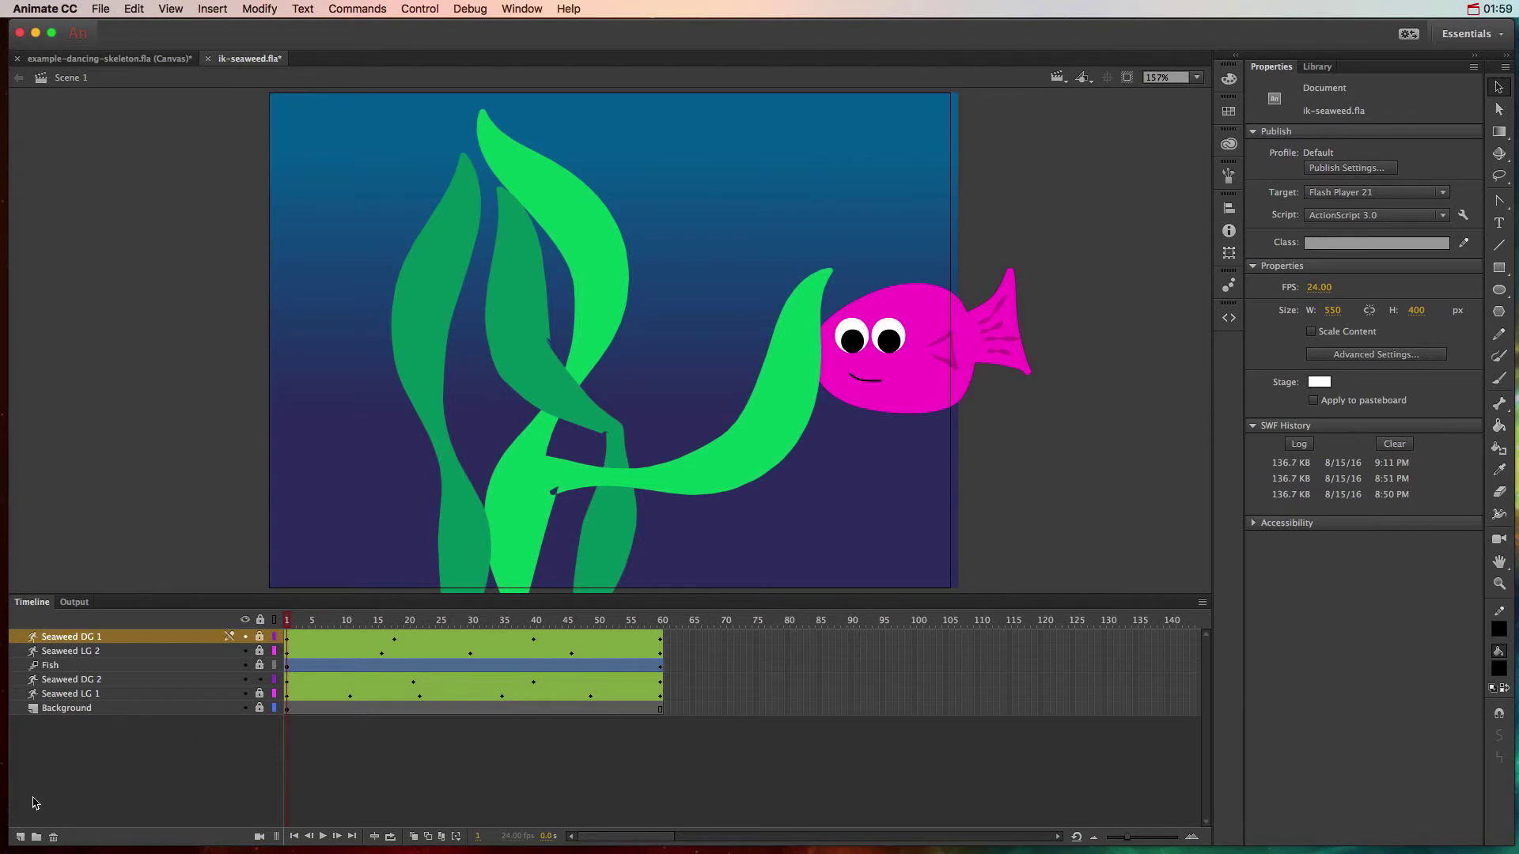
- Add a new layer and set a #006600 Paint Brush, size 37.60, with Width Profile 2
{"action": "left_click", "coordinate": [20, 839]}
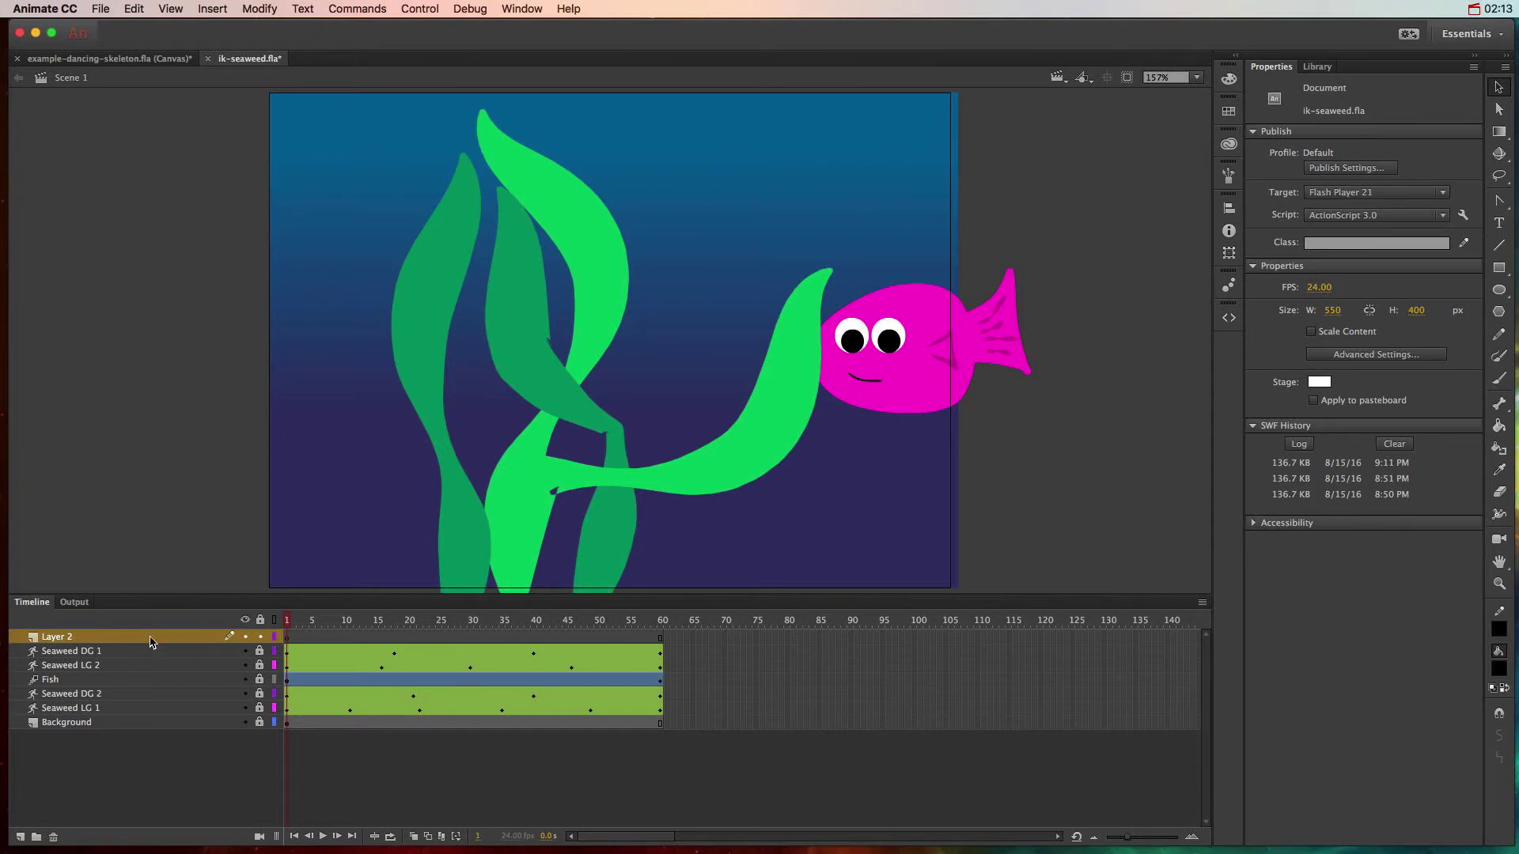
{"action": "left_click", "coordinate": [1504, 381]}
{"action": "left_click", "coordinate": [1496, 362]}
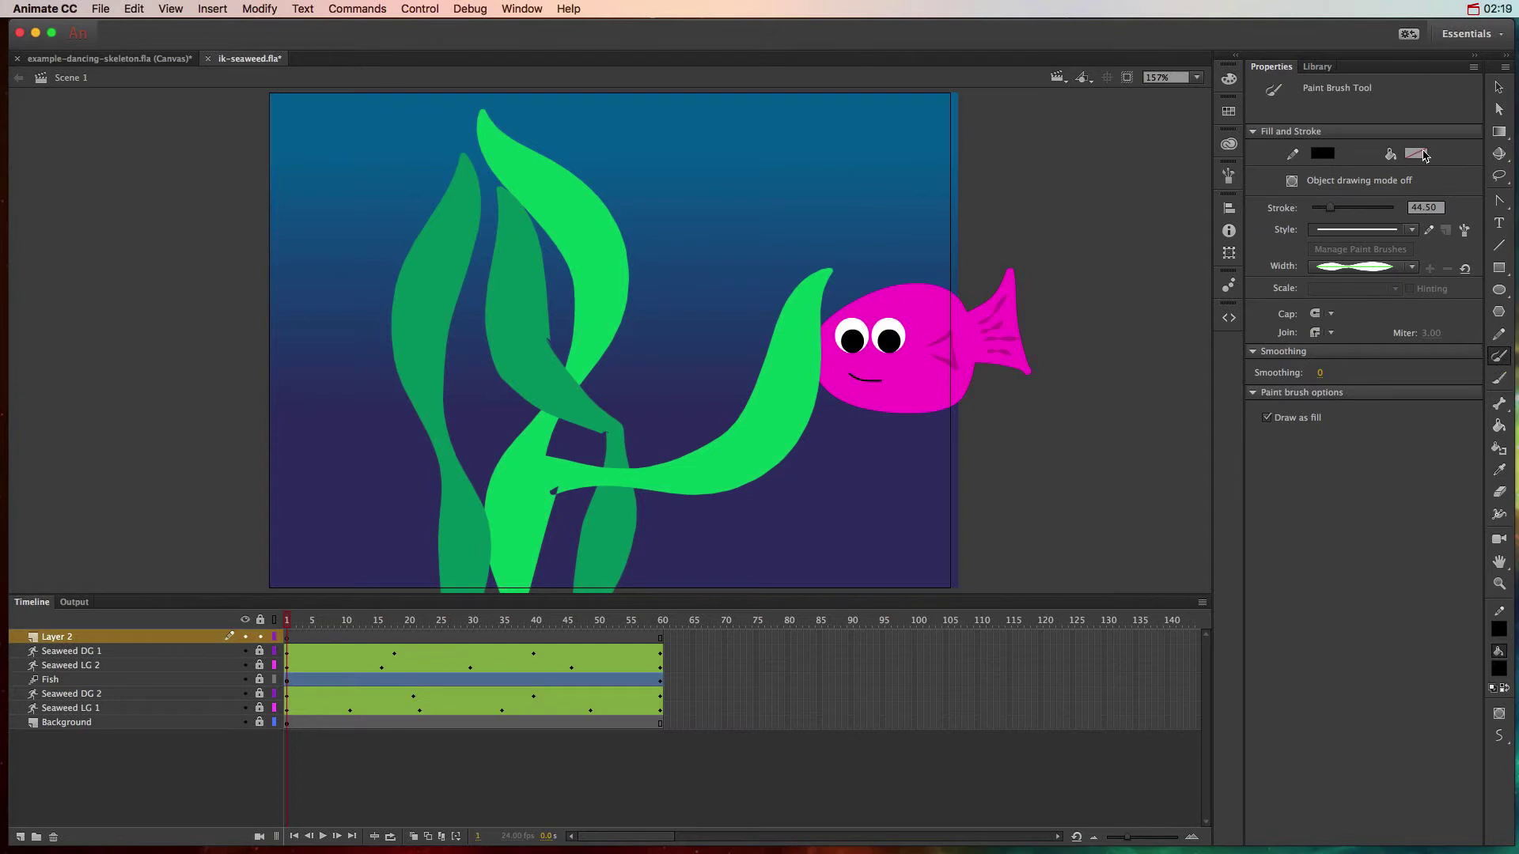
{"action": "left_click", "coordinate": [1319, 156]}
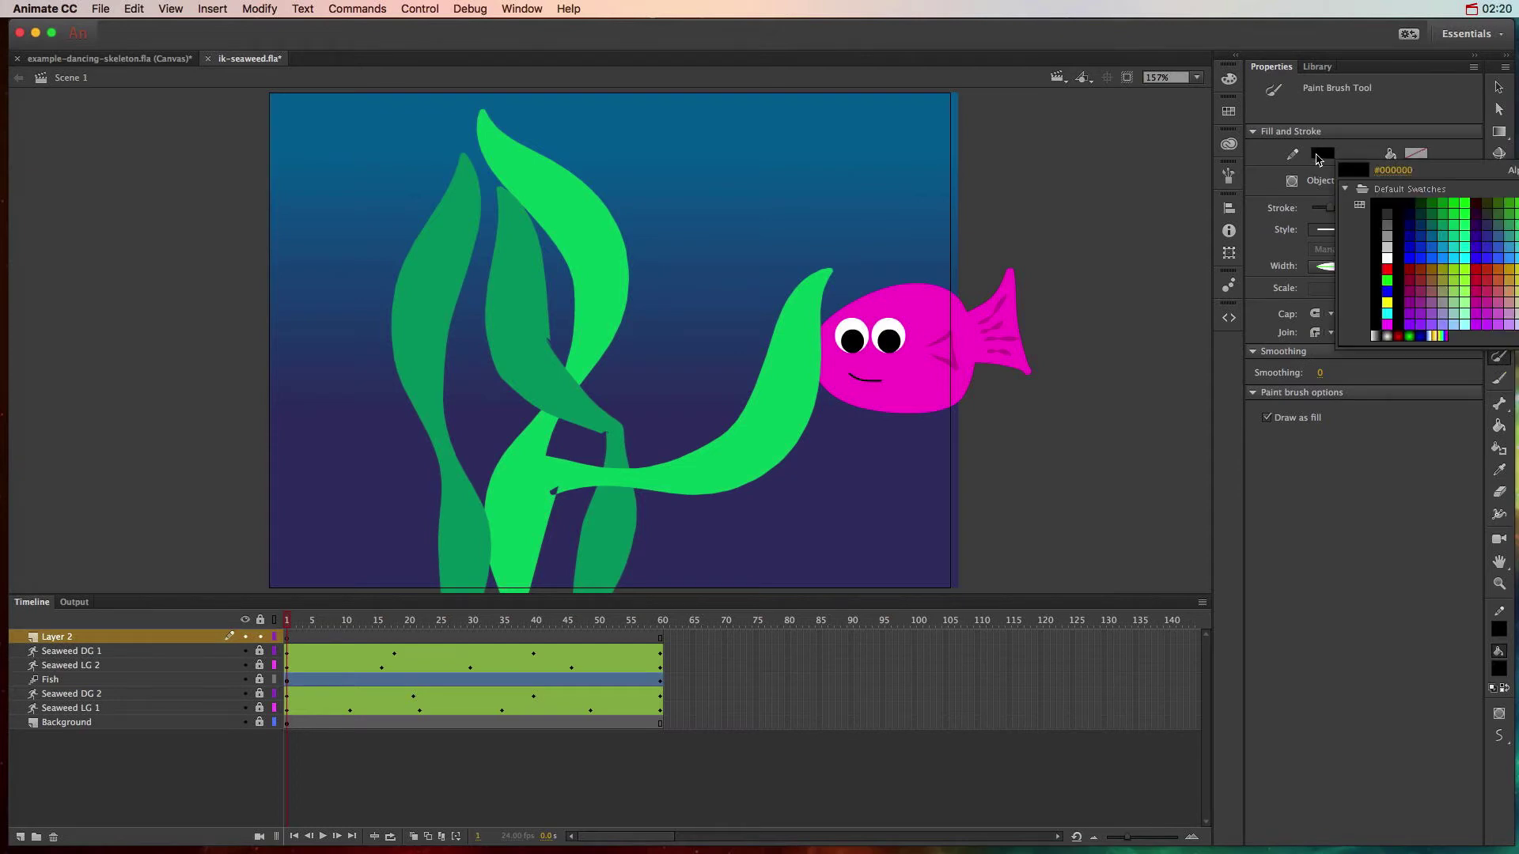
{"action": "left_click", "coordinate": [1432, 203]}
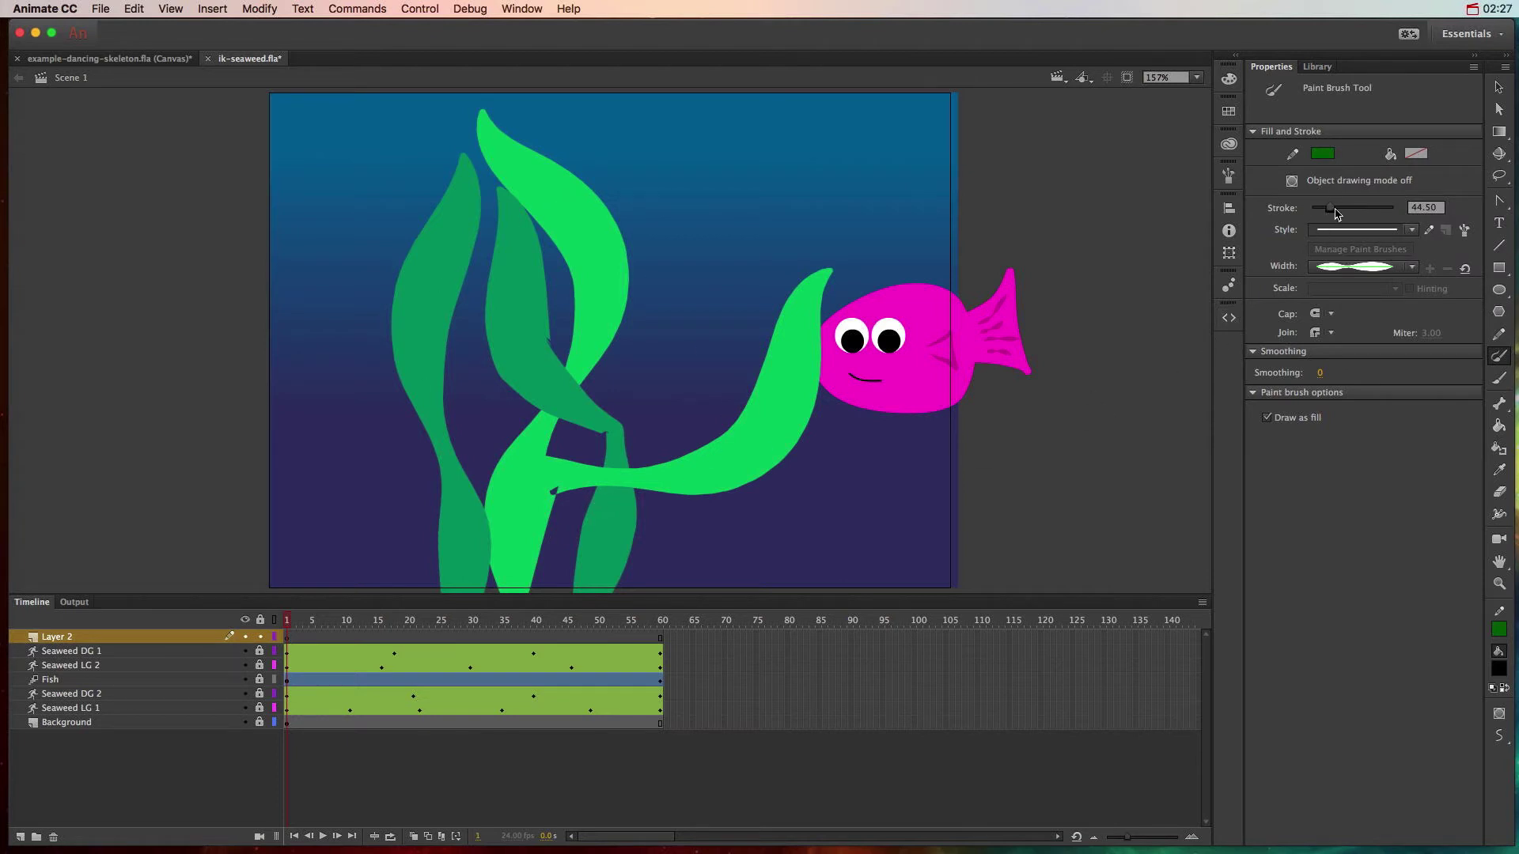
{"action": "left_click_drag", "start_coordinate": [1335, 209], "coordinate": [1330, 210]}
{"action": "left_click", "coordinate": [1334, 268]}
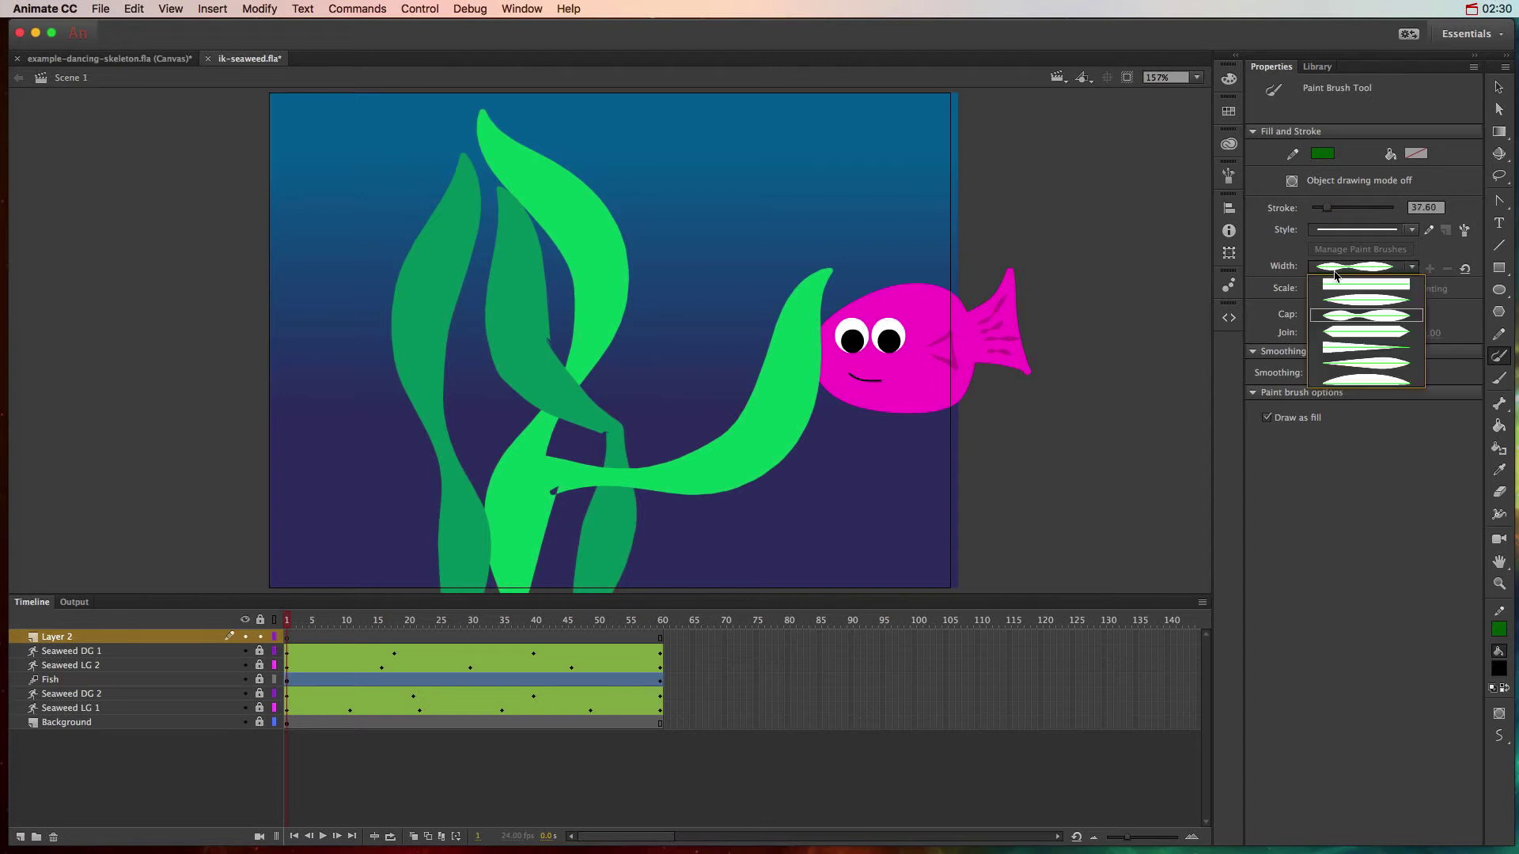
{"action": "left_click", "coordinate": [1355, 319]}
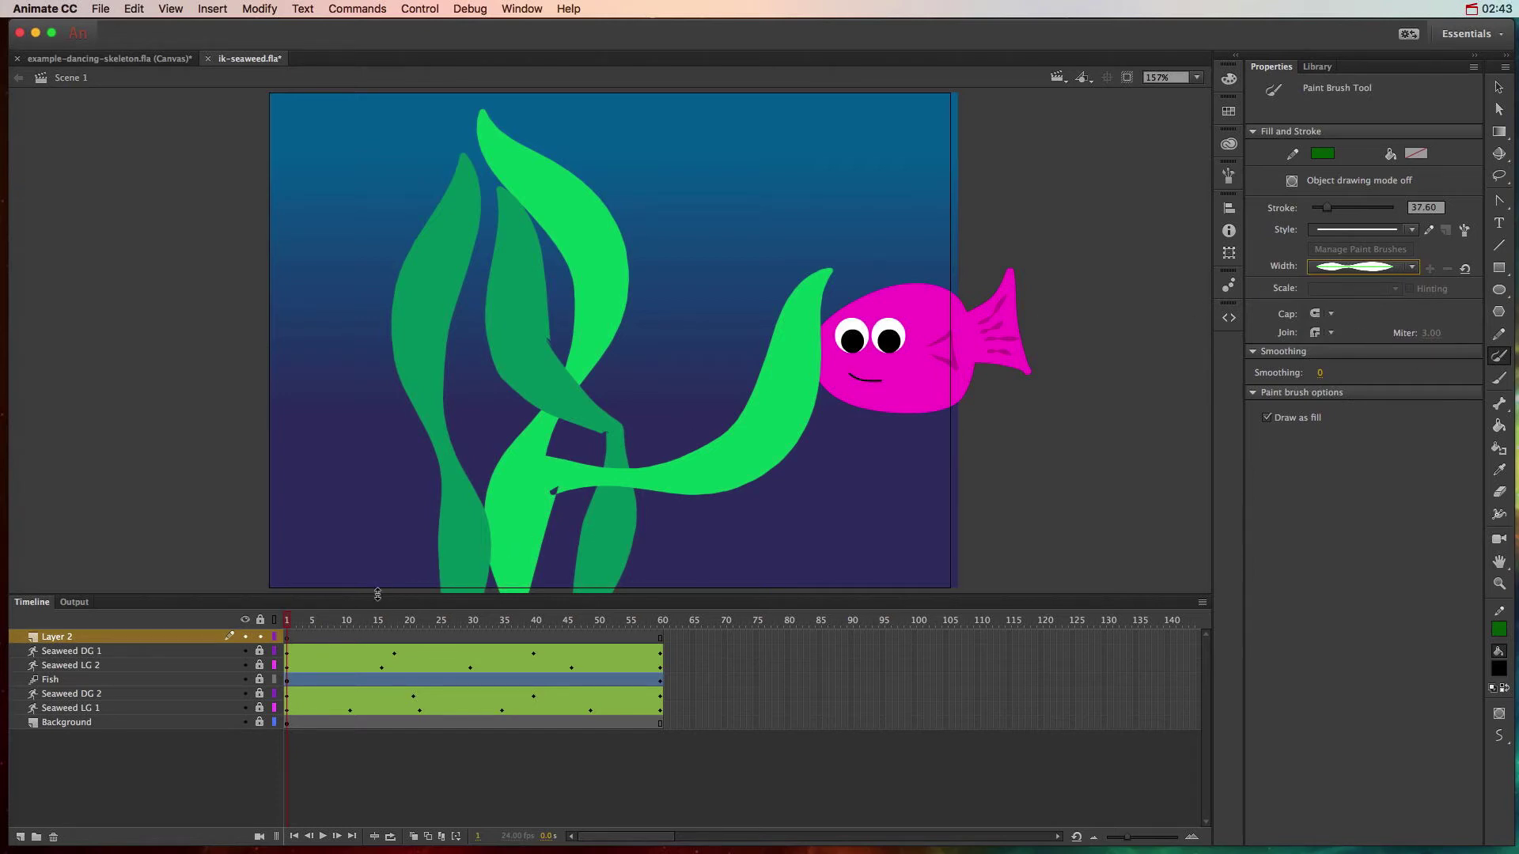
- At 100% zoom, paint a tall seaweed stroke up the stage's left side and select it
{"action": "left_click", "coordinate": [1197, 77]}
{"action": "left_click", "coordinate": [1200, 167]}
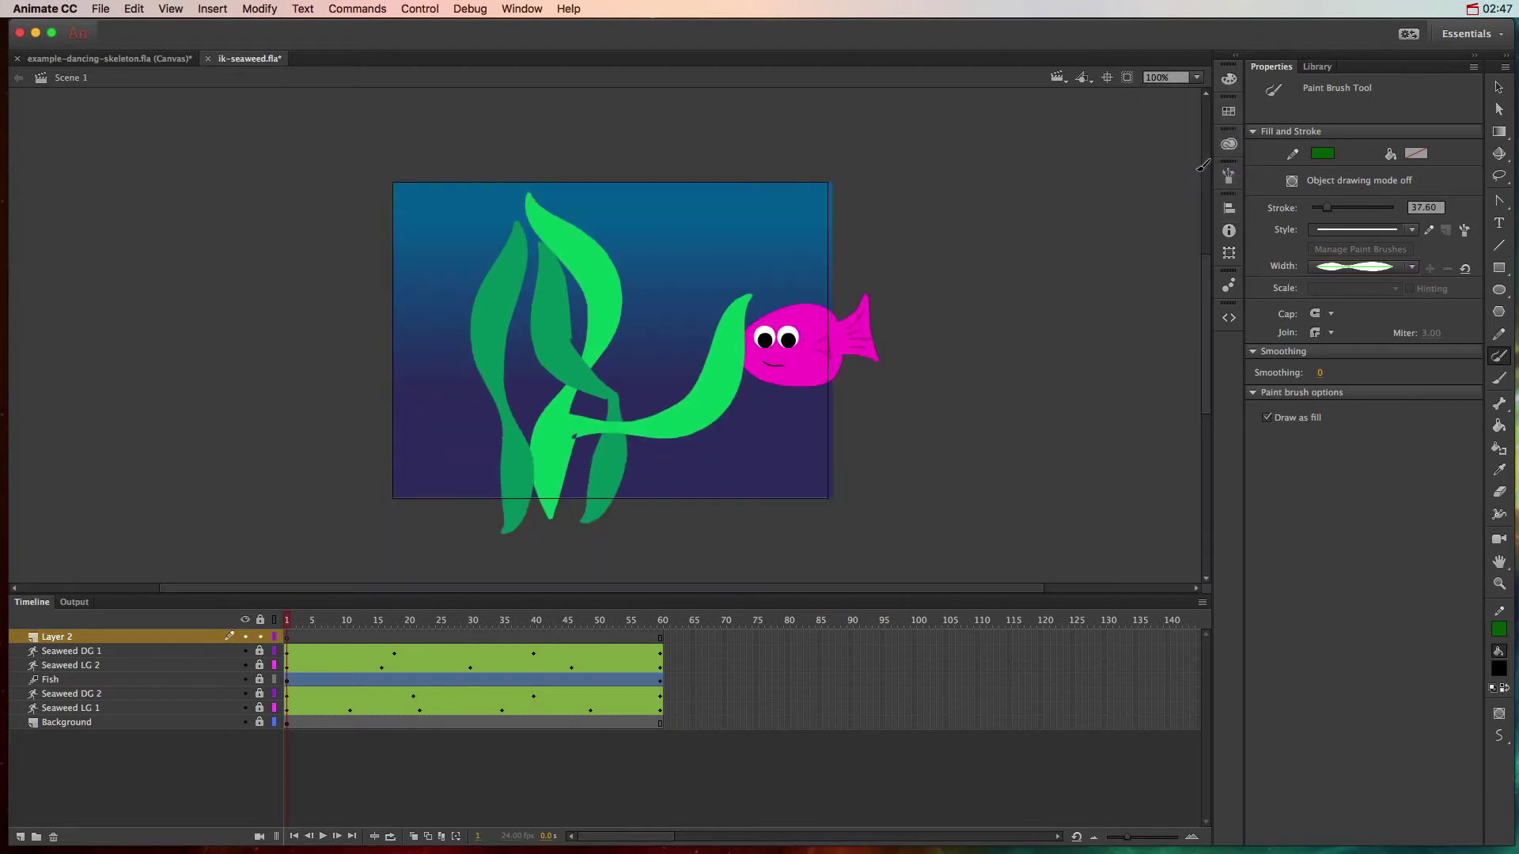
{"action": "mouse_move", "coordinate": [463, 532]}
{"action": "left_mouse_down"}
{"action": "mouse_move", "coordinate": [437, 356]}
{"action": "mouse_move", "coordinate": [440, 282]}
{"action": "mouse_move", "coordinate": [481, 230]}
{"action": "left_mouse_up"}
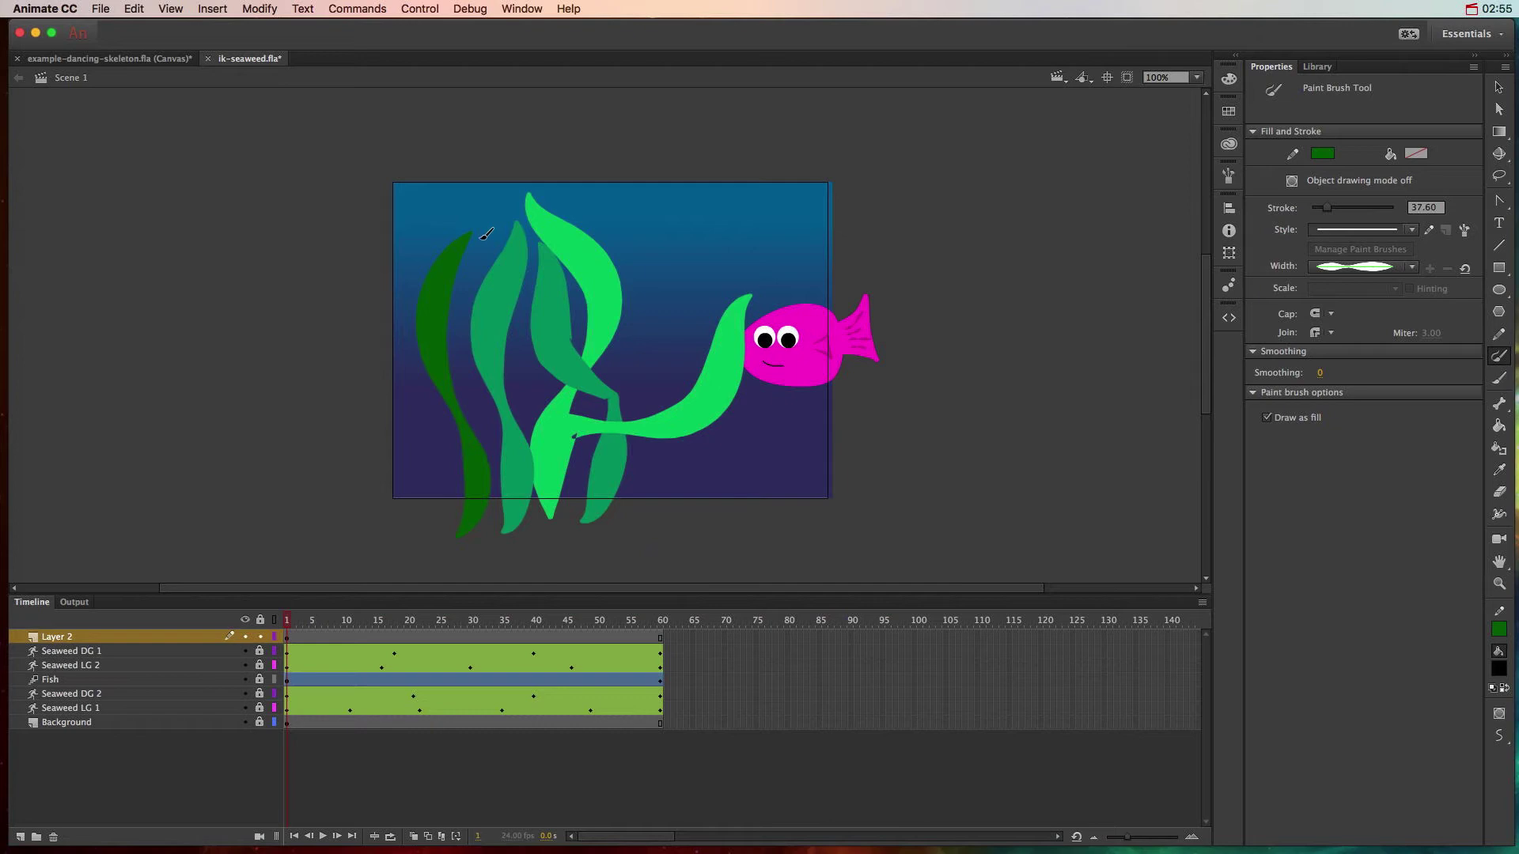
{"action": "left_click", "coordinate": [1499, 87]}
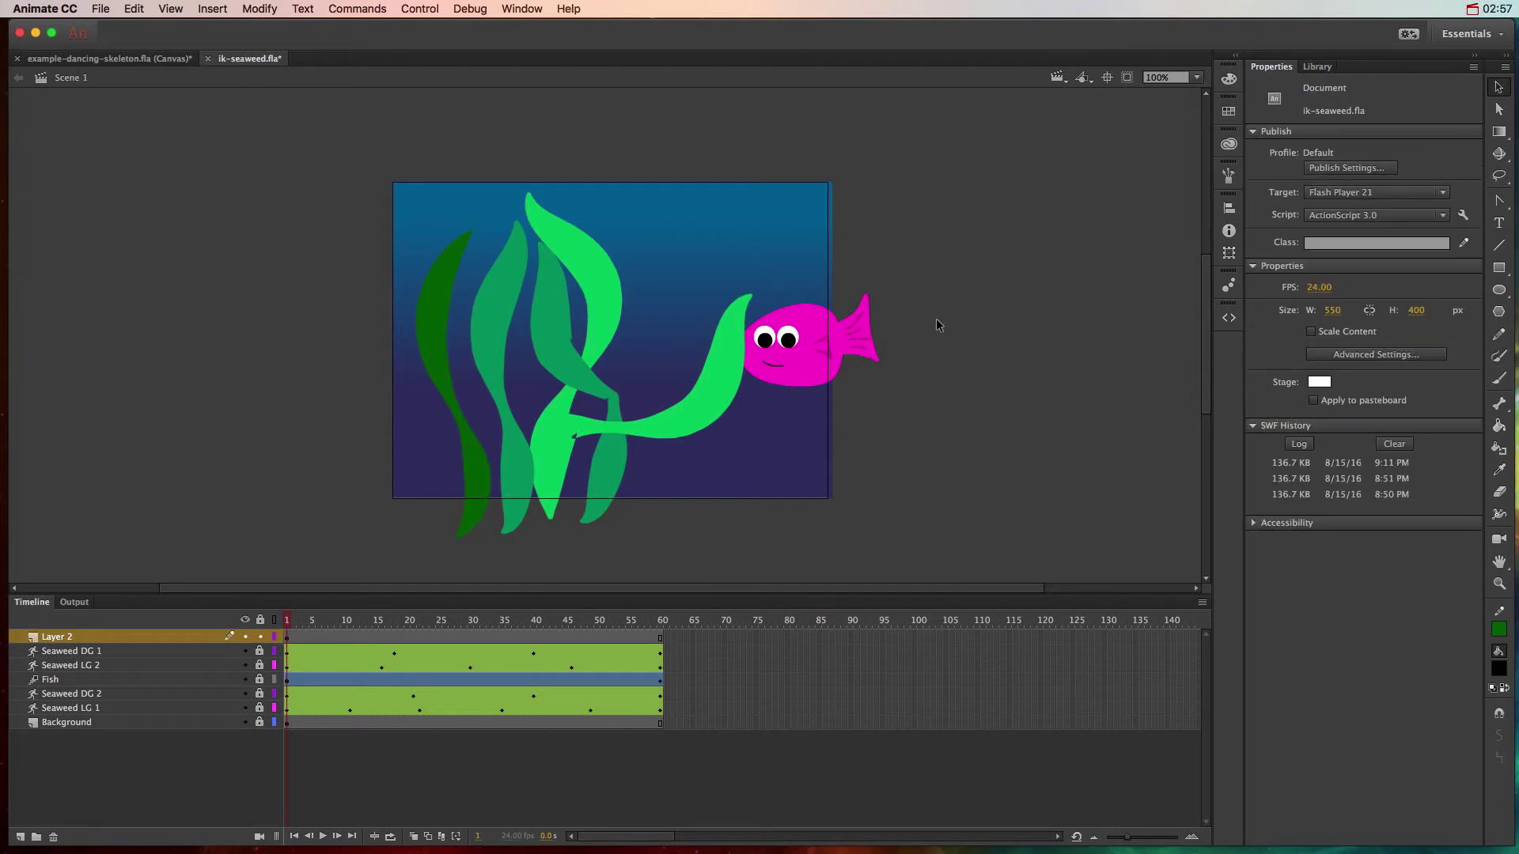
{"action": "left_click", "coordinate": [442, 292]}
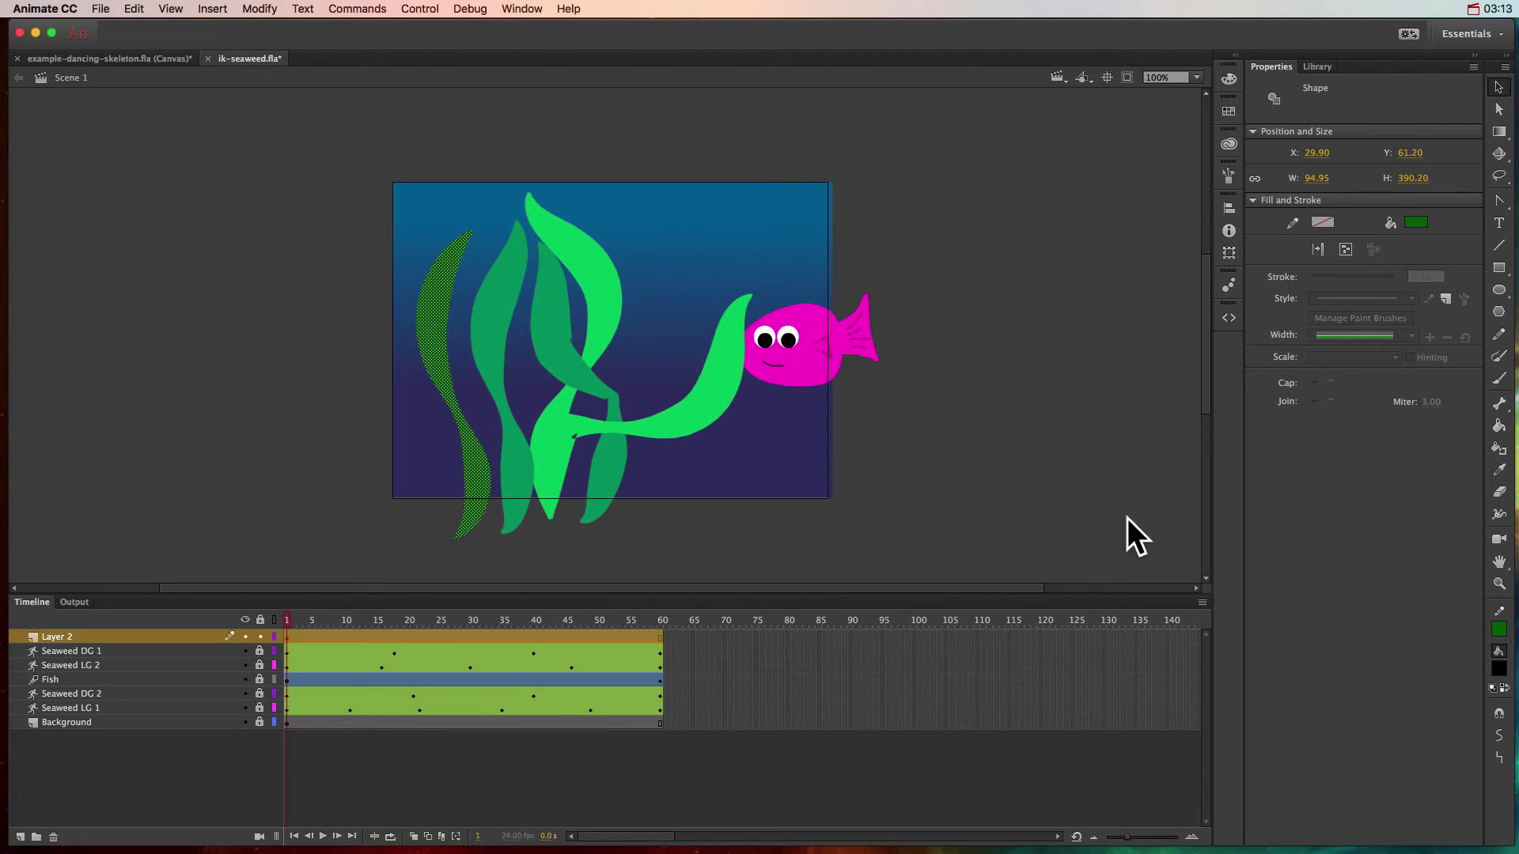
- Draw a three-bone IK chain from the dark seaweed's base up to its tip
{"action": "left_click", "coordinate": [1499, 403]}
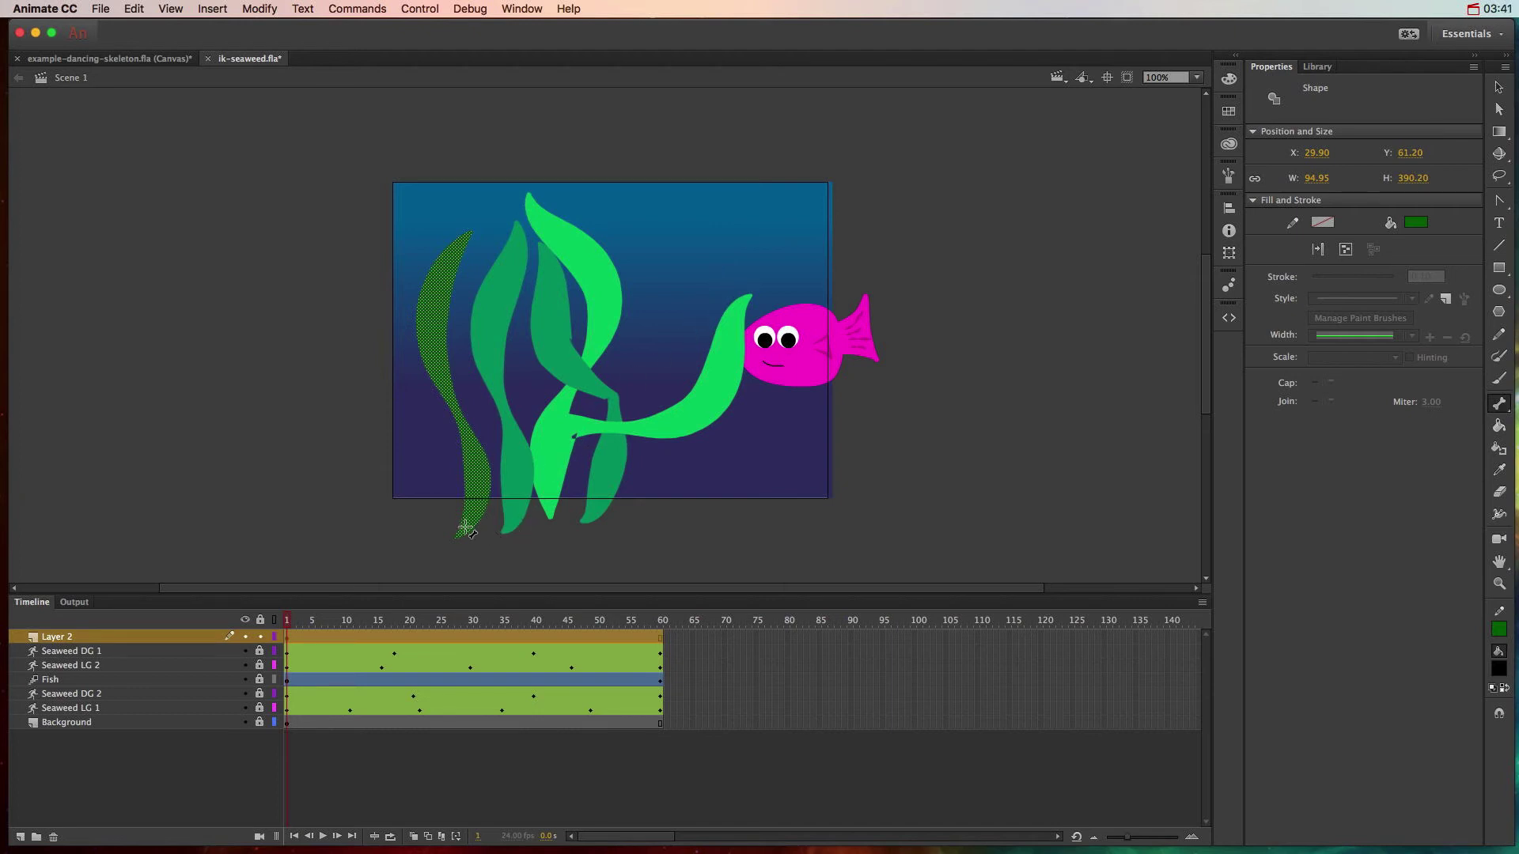
{"action": "left_click_drag", "start_coordinate": [466, 528], "coordinate": [433, 353]}
{"action": "left_click_drag", "start_coordinate": [434, 353], "coordinate": [452, 259]}
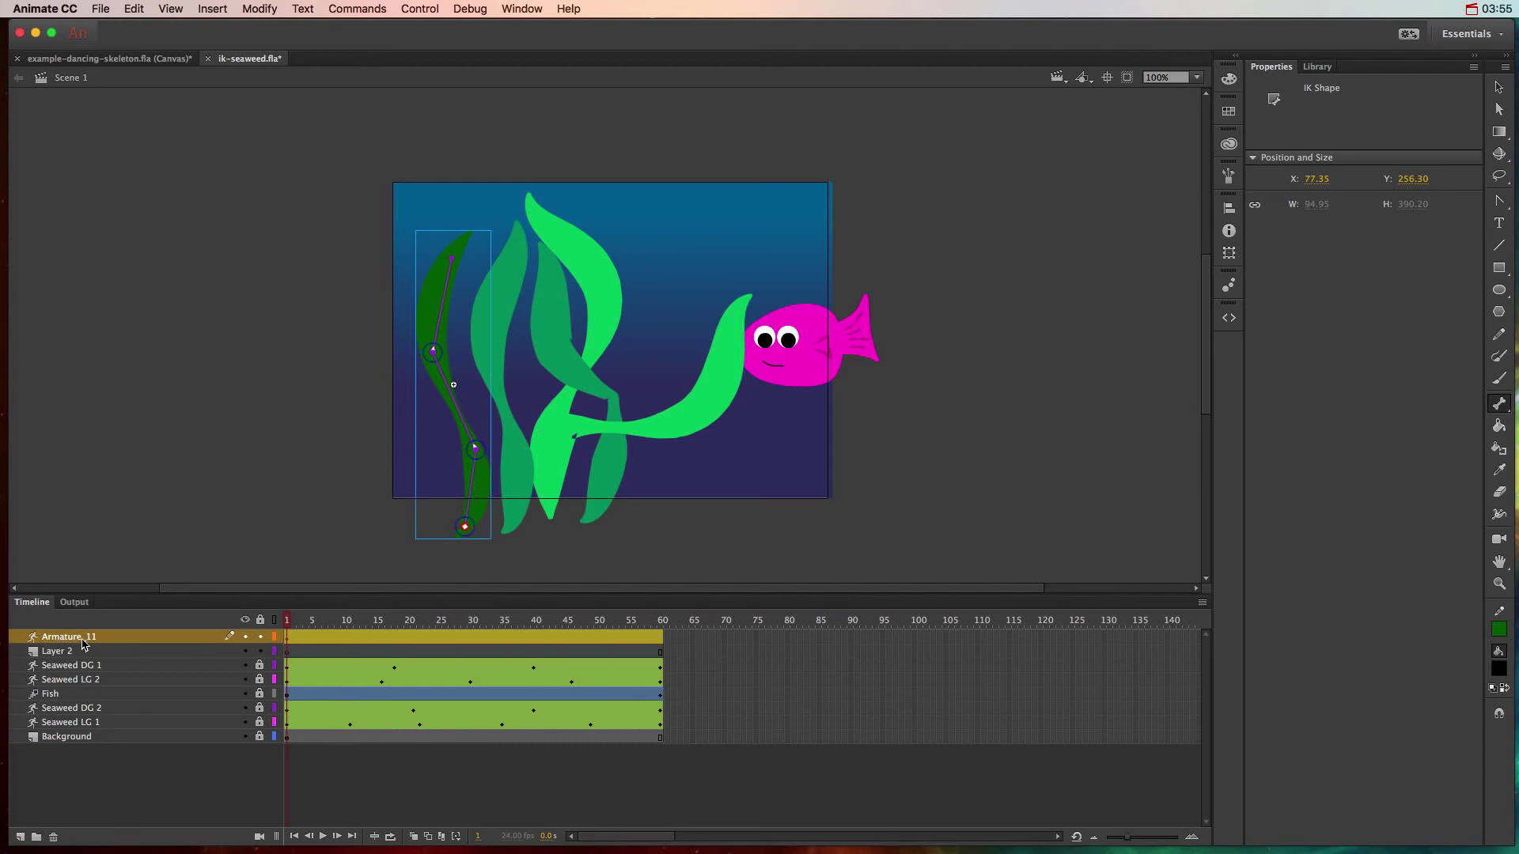
- Delete the leftover Layer 2 and preview the scene at frame 10
{"action": "left_click", "coordinate": [92, 656]}
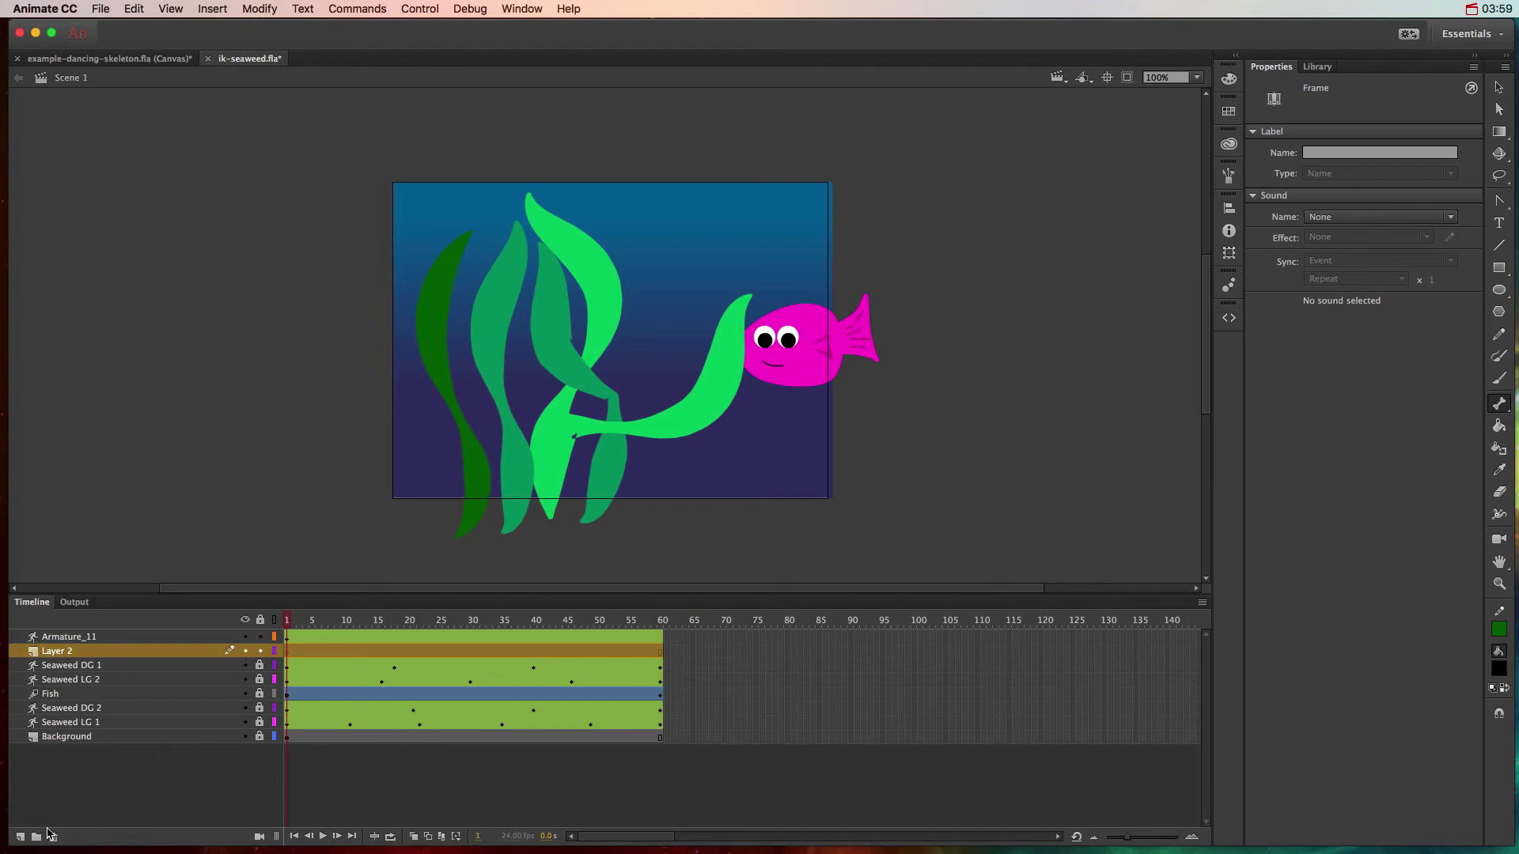
{"action": "left_click", "coordinate": [54, 837]}
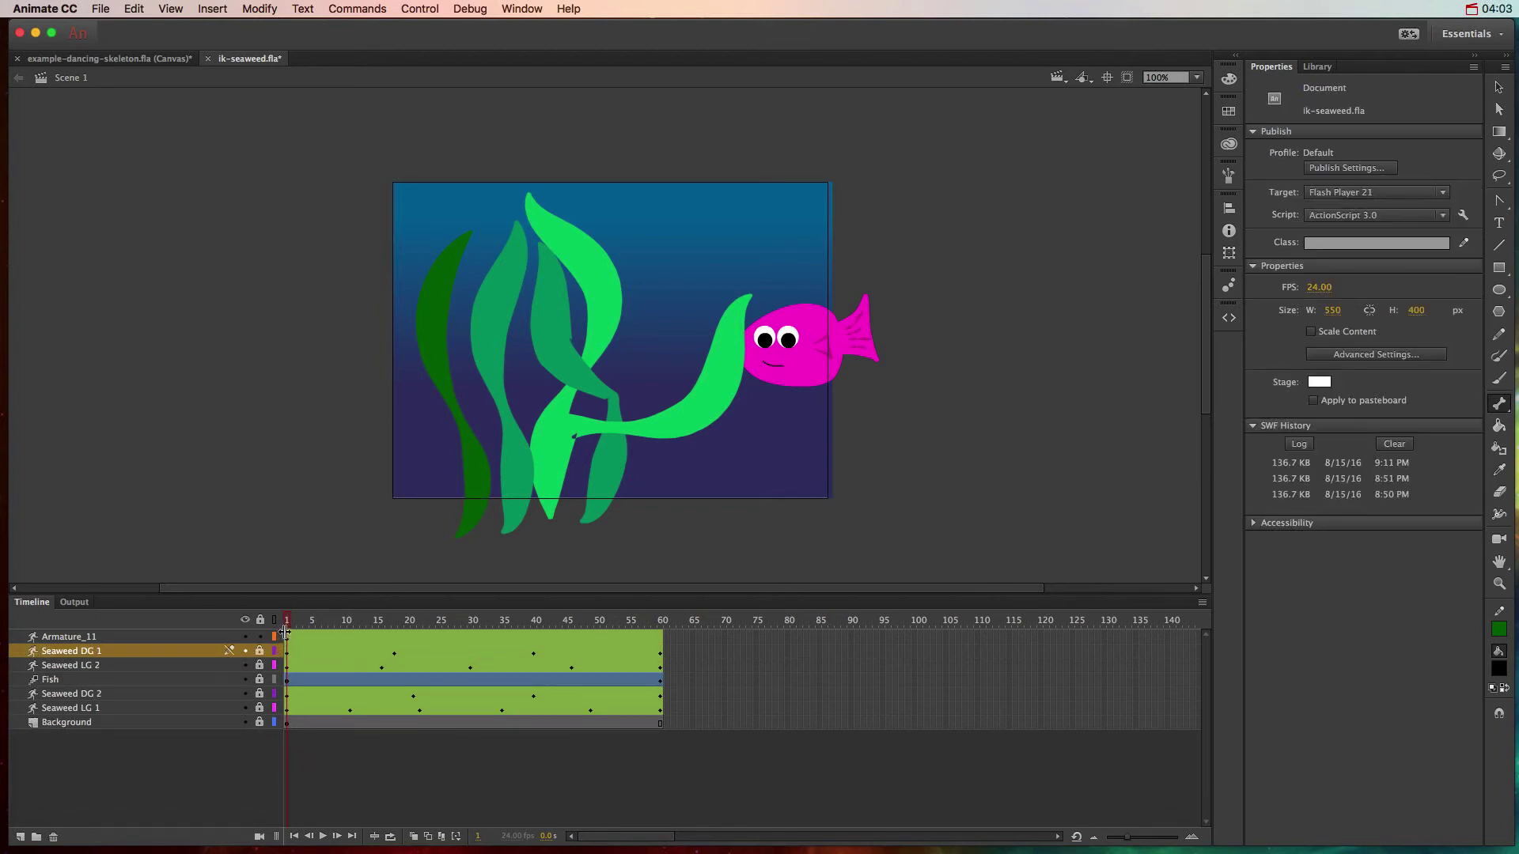
{"action": "left_click_drag", "start_coordinate": [286, 631], "coordinate": [346, 630]}
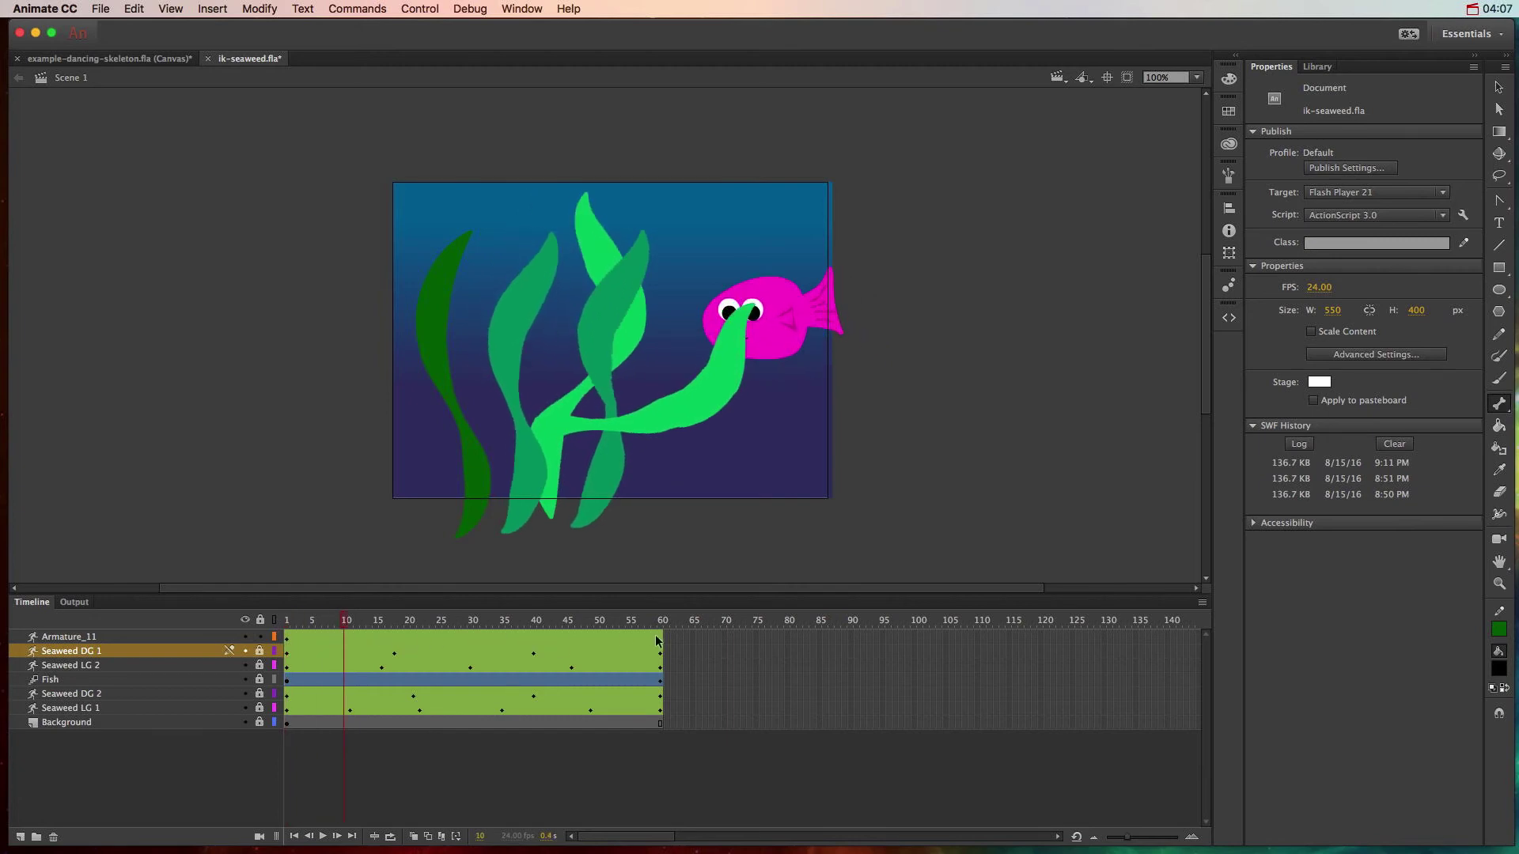
- Pose the dark seaweed bent right at frame 9 and bent left at frame 22
{"action": "mouse_move", "coordinate": [346, 629]}
{"action": "left_mouse_down"}
{"action": "mouse_move", "coordinate": [293, 629]}
{"action": "mouse_move", "coordinate": [341, 629]}
{"action": "left_mouse_up"}
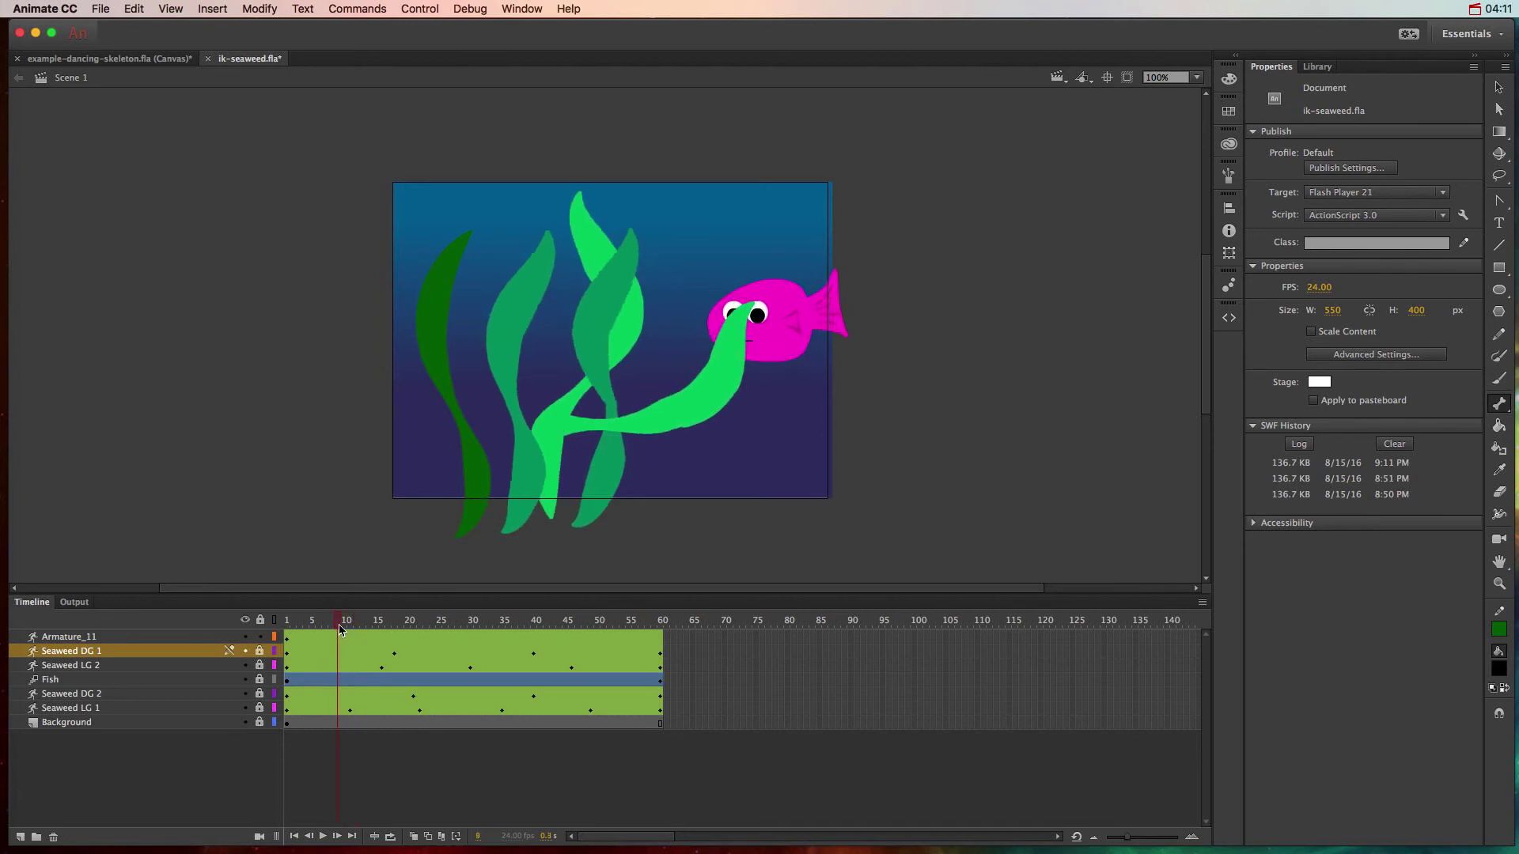
{"action": "left_click", "coordinate": [1498, 87]}
{"action": "left_click", "coordinate": [467, 252]}
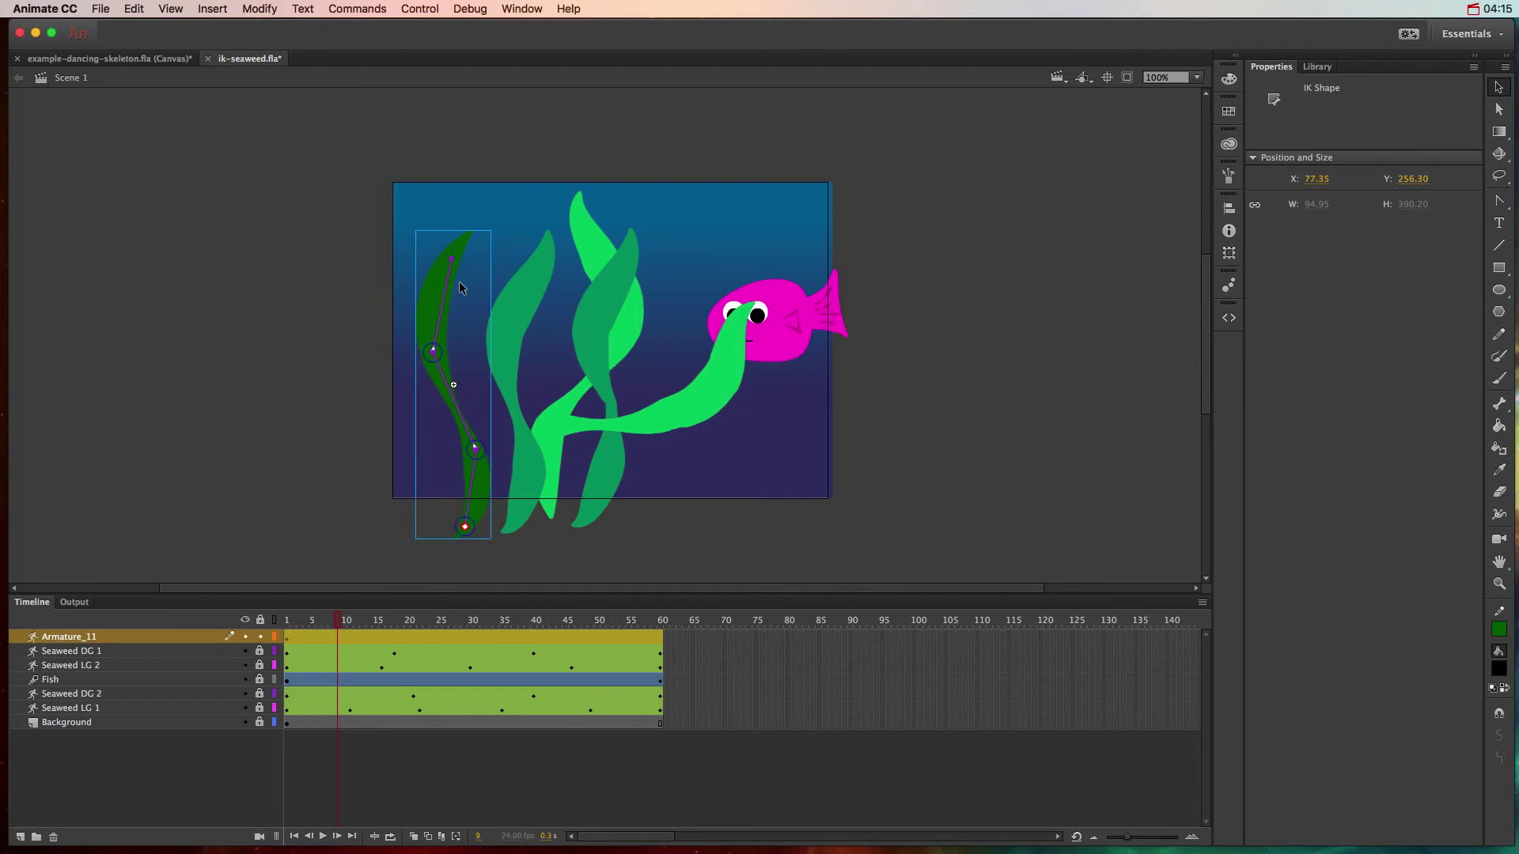
{"action": "left_click_drag", "start_coordinate": [466, 262], "coordinate": [497, 263]}
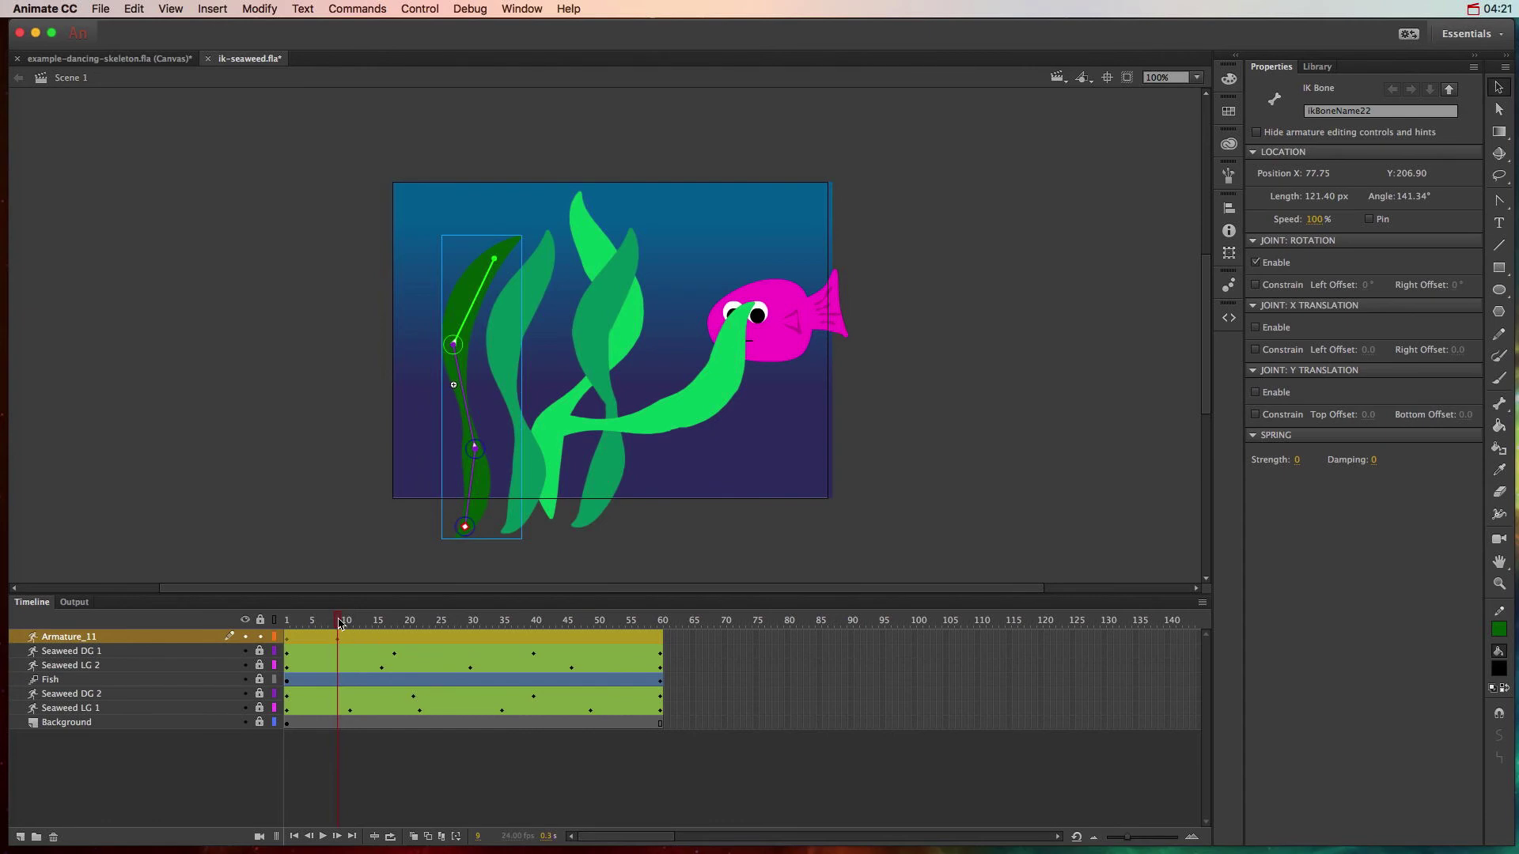
{"action": "left_click_drag", "start_coordinate": [356, 627], "coordinate": [441, 626]}
{"action": "left_click_drag", "start_coordinate": [500, 261], "coordinate": [417, 388]}
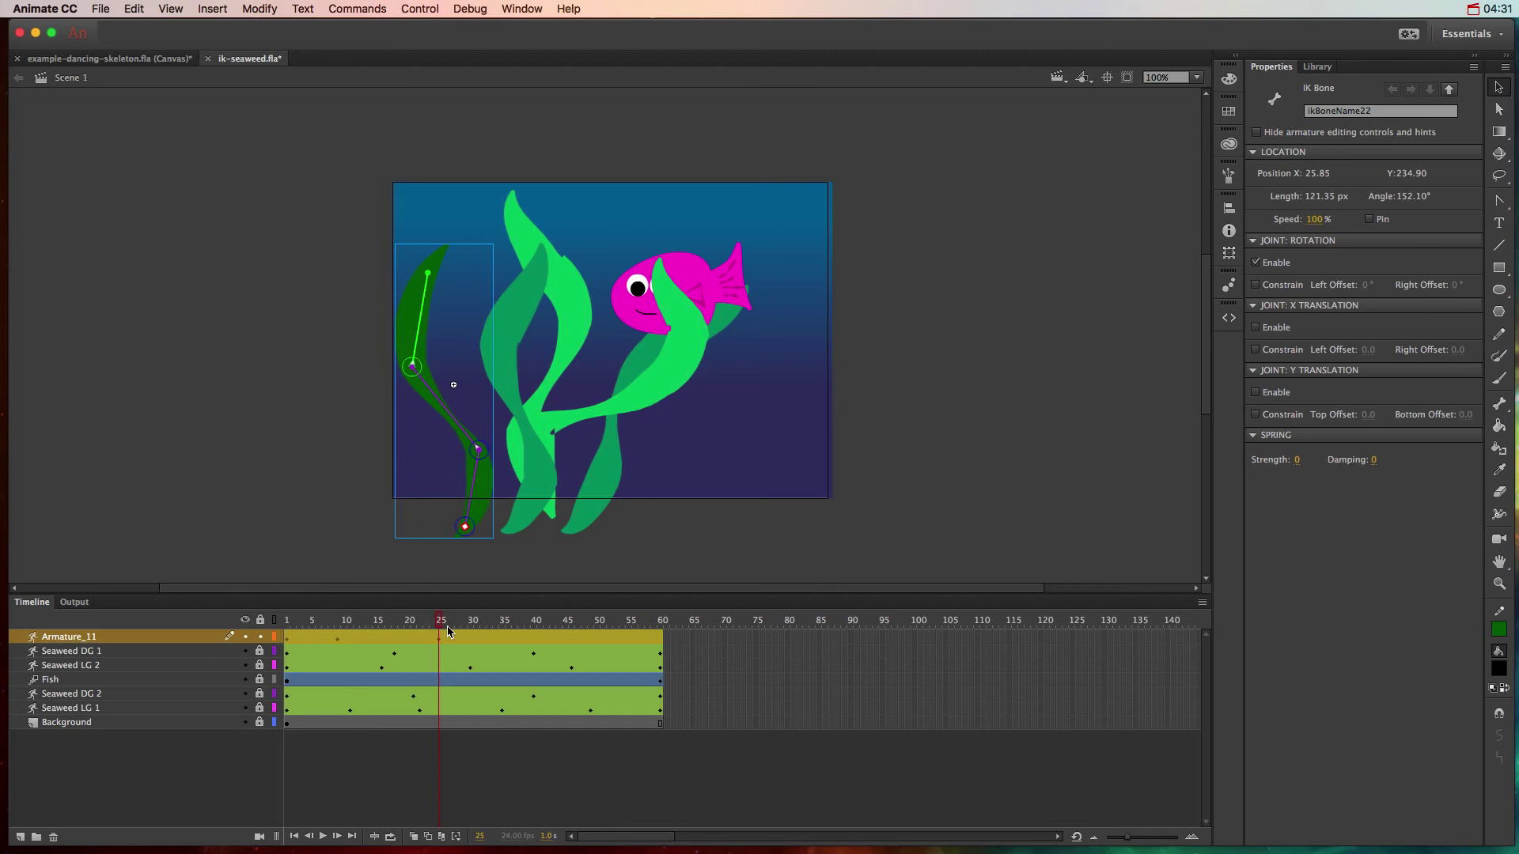
- Pose the seaweed back to the right at frame 33 and up toward the fish at frame 45
{"action": "left_click_drag", "start_coordinate": [440, 625], "coordinate": [488, 627]}
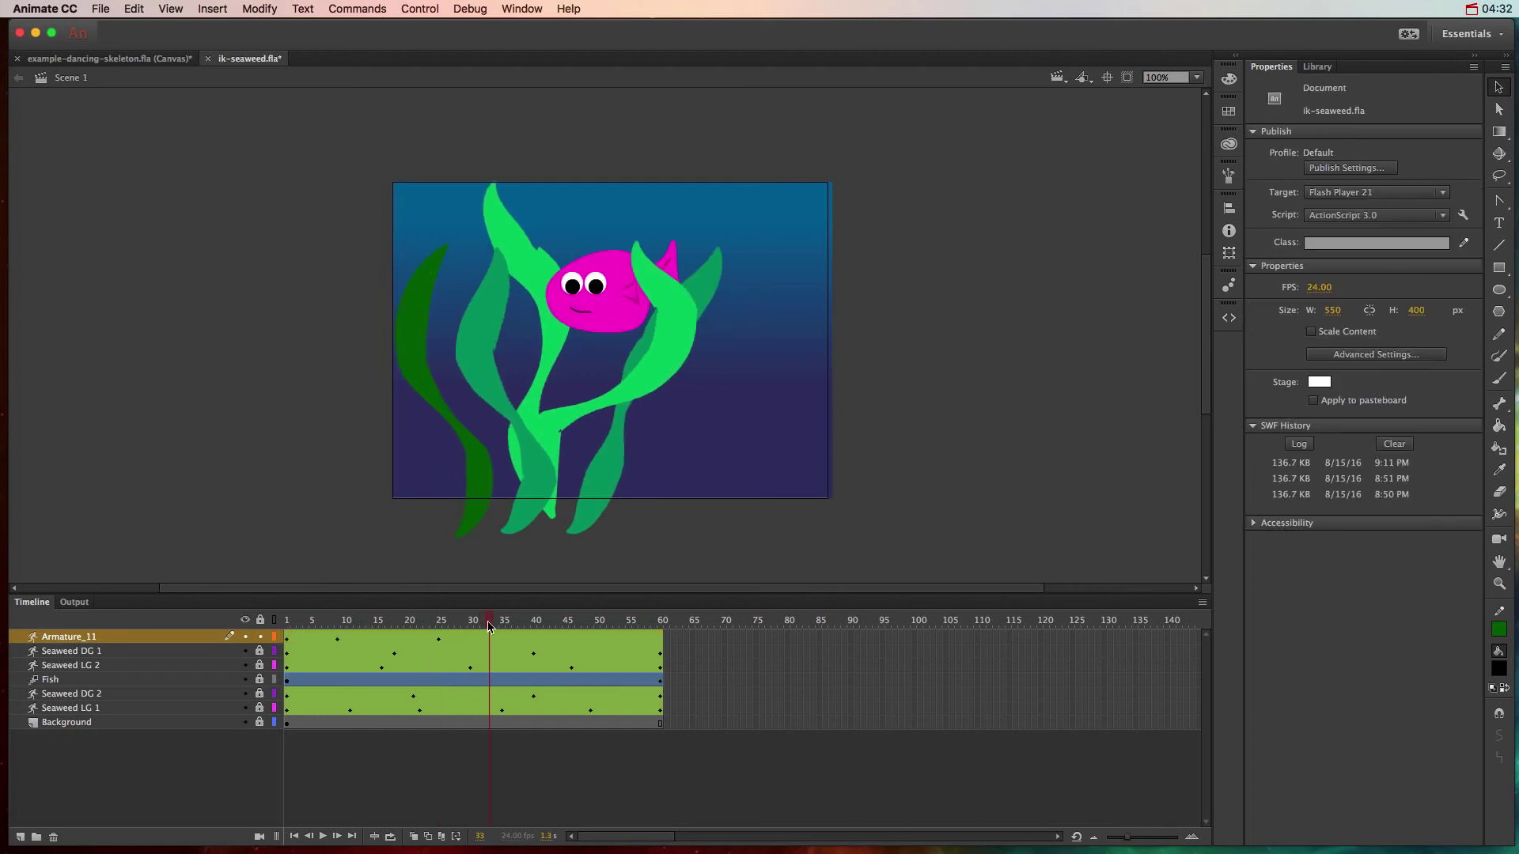
{"action": "left_click", "coordinate": [431, 277]}
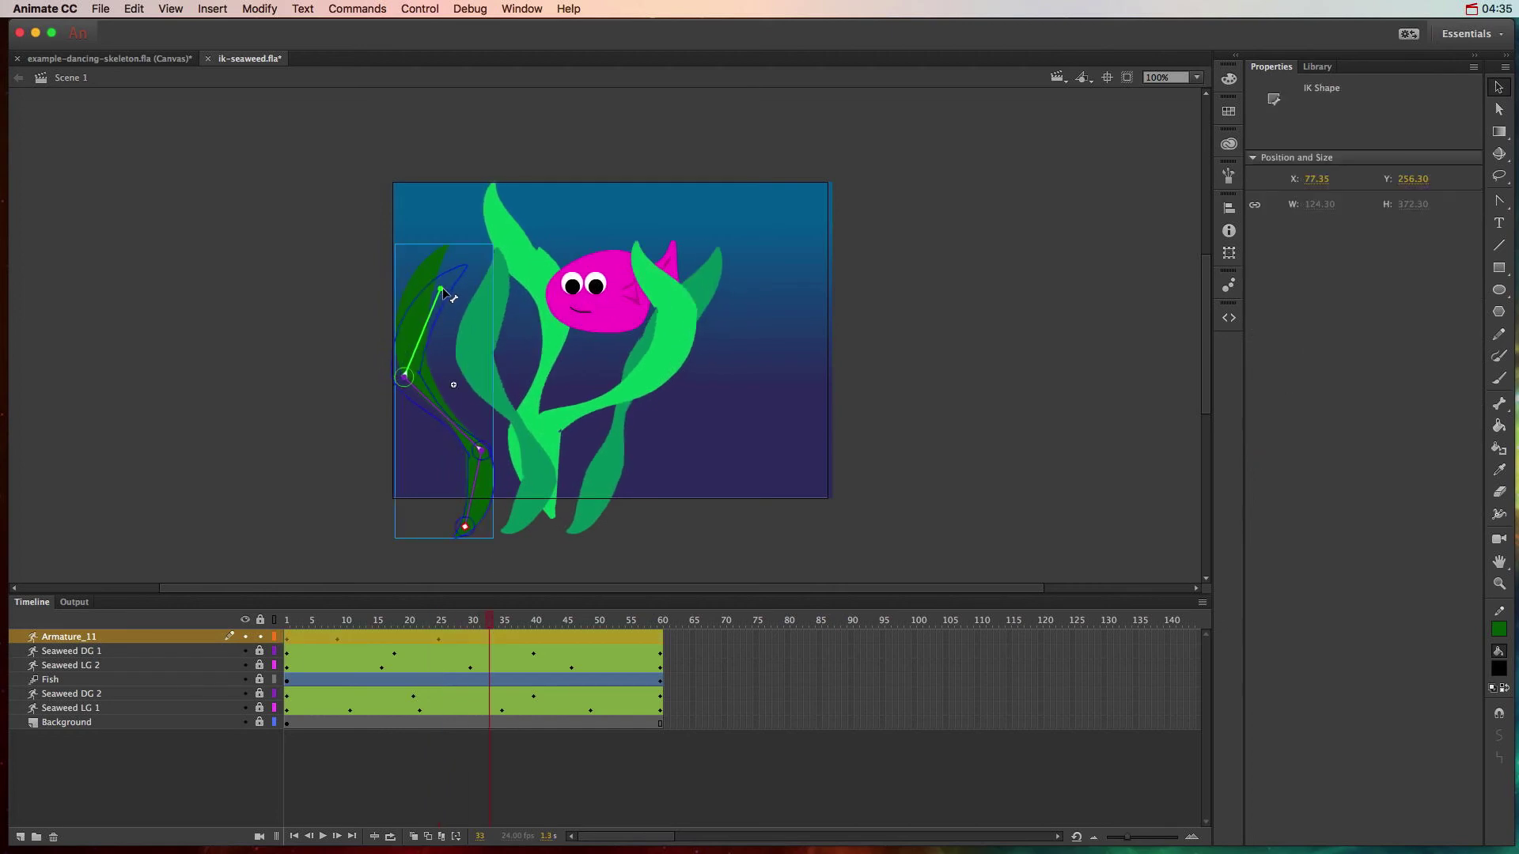
{"action": "left_click_drag", "start_coordinate": [443, 290], "coordinate": [458, 294]}
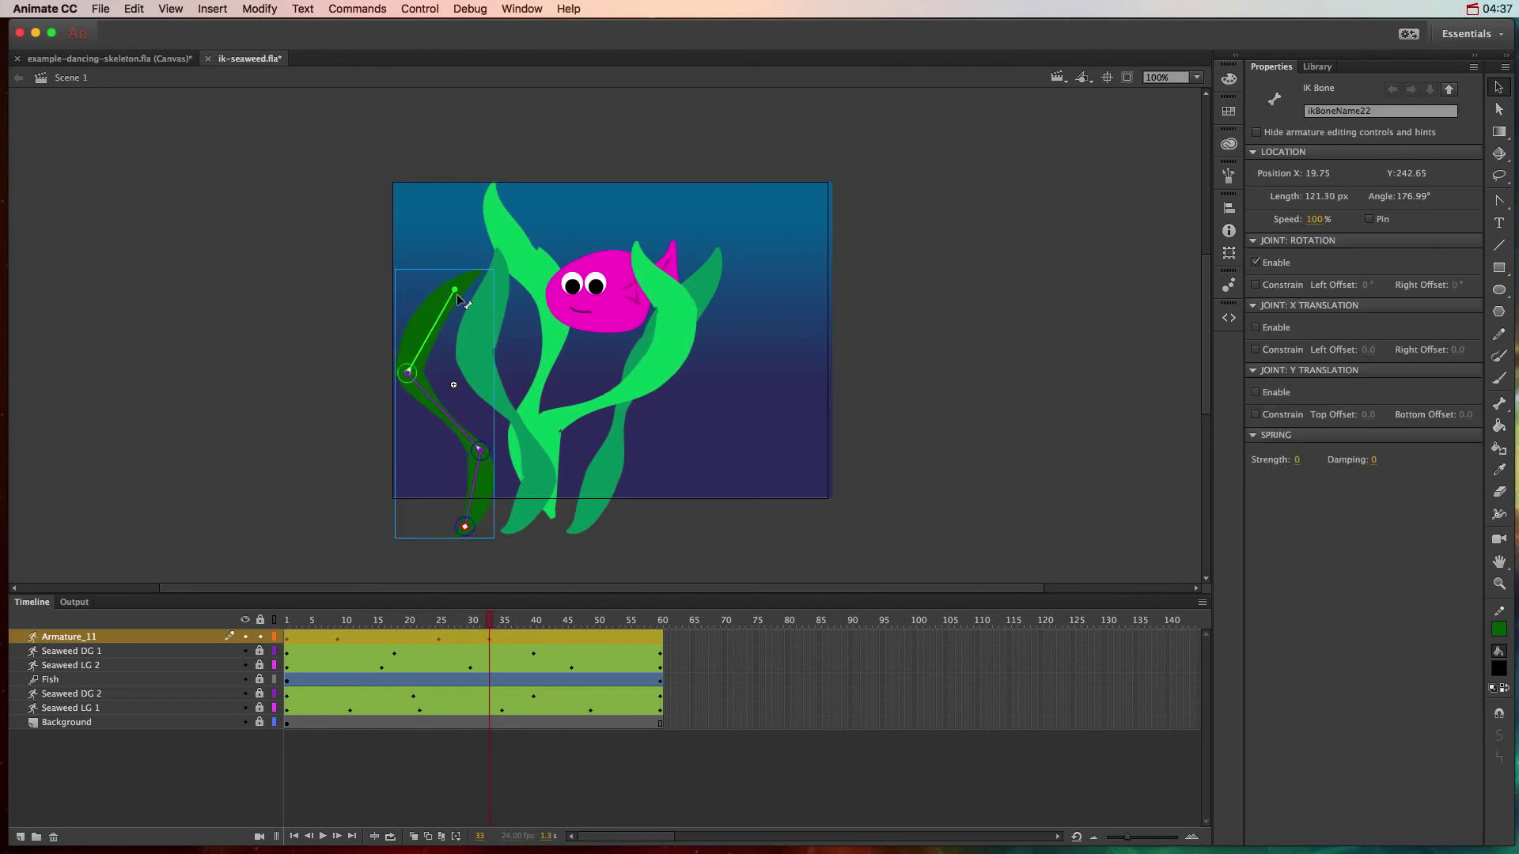
{"action": "left_click_drag", "start_coordinate": [501, 625], "coordinate": [568, 625]}
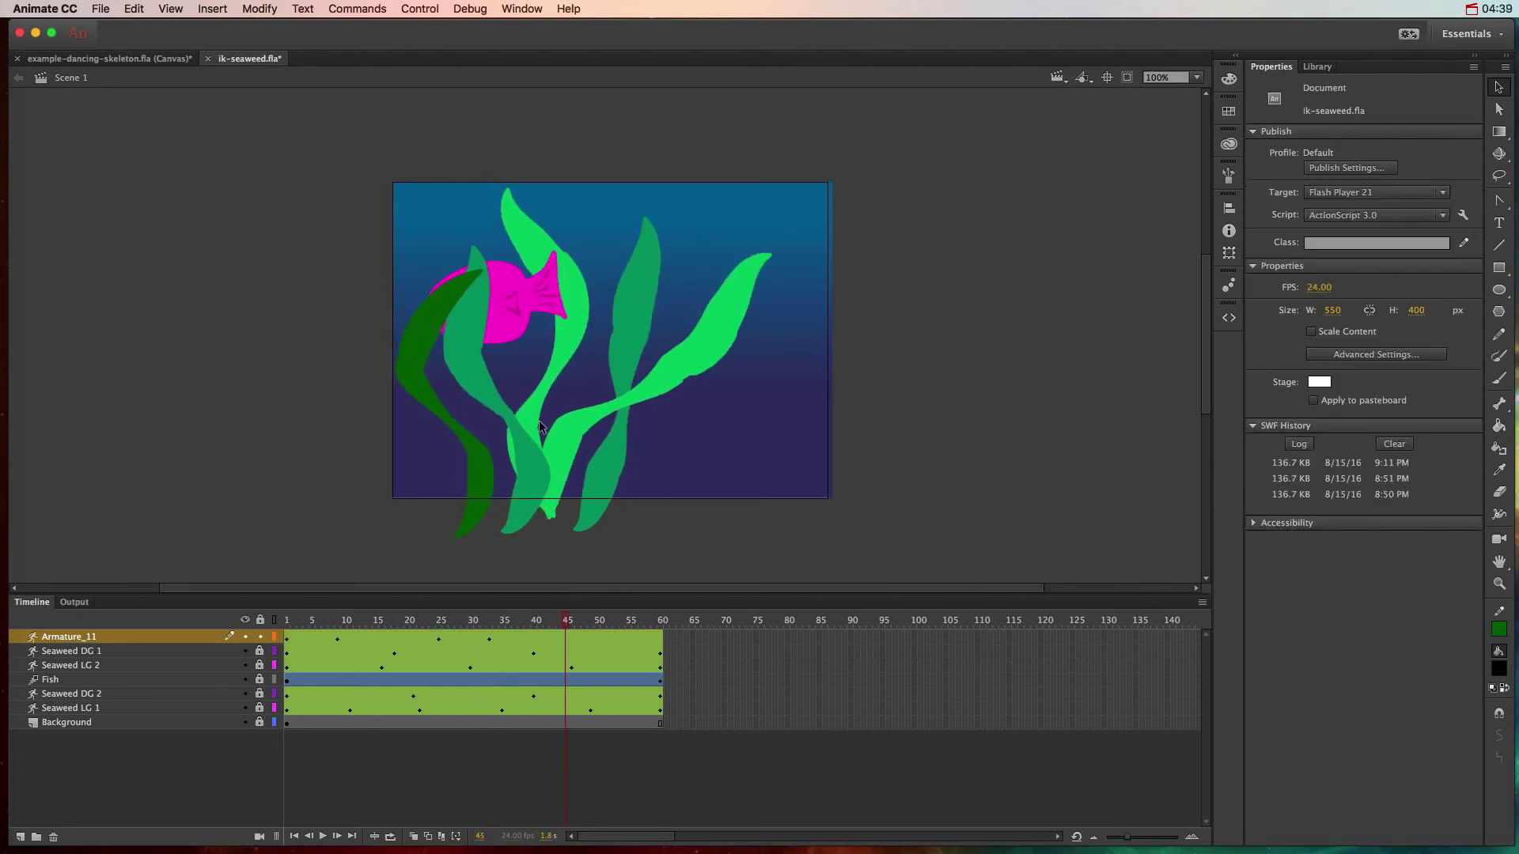
{"action": "left_click", "coordinate": [457, 307]}
{"action": "left_click_drag", "start_coordinate": [457, 297], "coordinate": [520, 278]}
- Lean the seaweed left at frame 60, then scrub back to check the sway
{"action": "left_click_drag", "start_coordinate": [567, 622], "coordinate": [662, 631]}
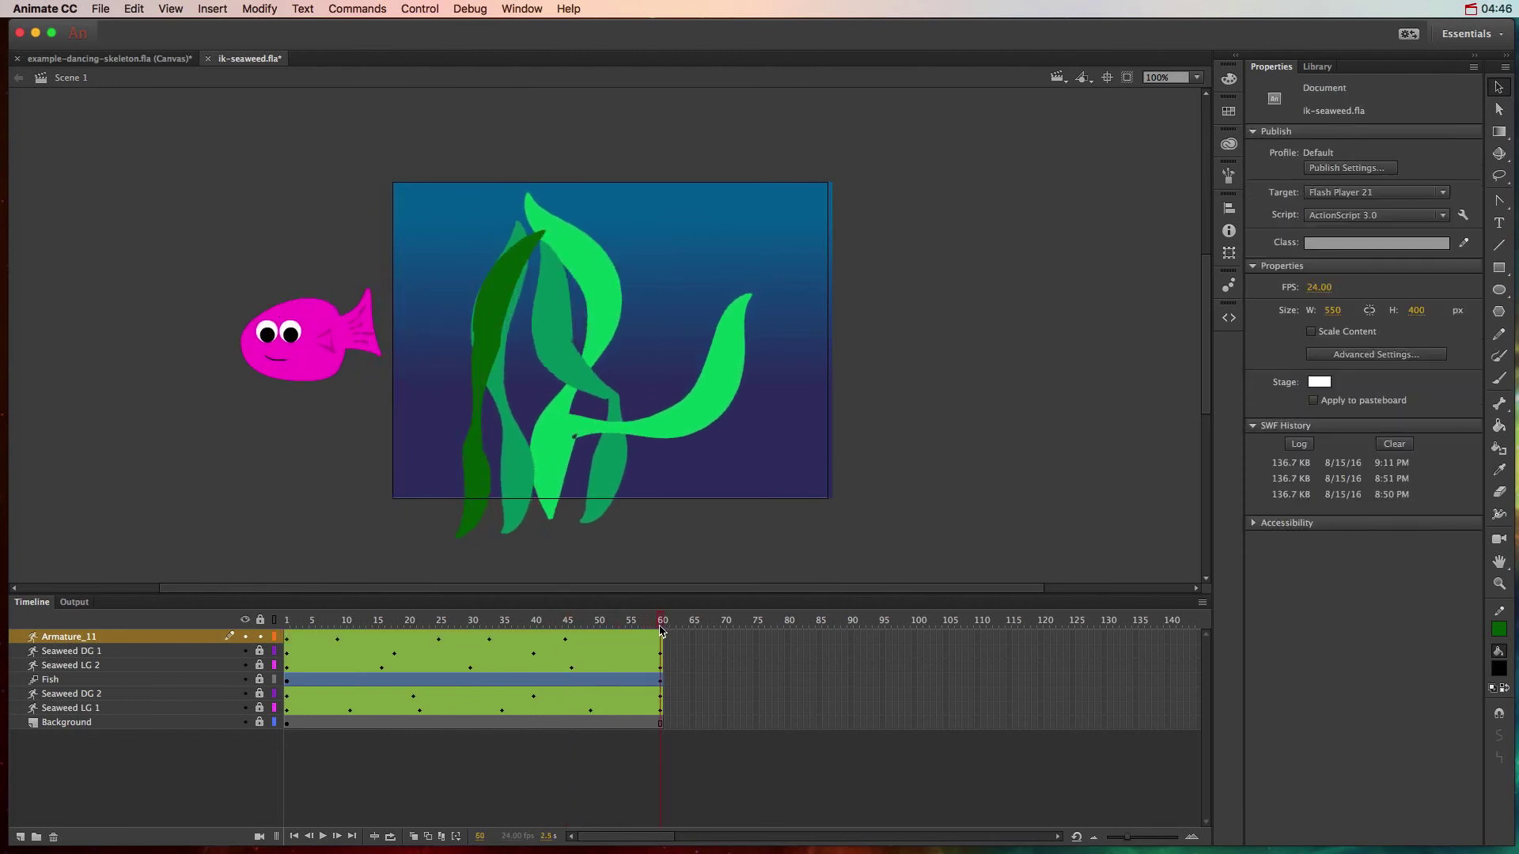
{"action": "left_click", "coordinate": [518, 289]}
{"action": "left_click_drag", "start_coordinate": [522, 261], "coordinate": [457, 253]}
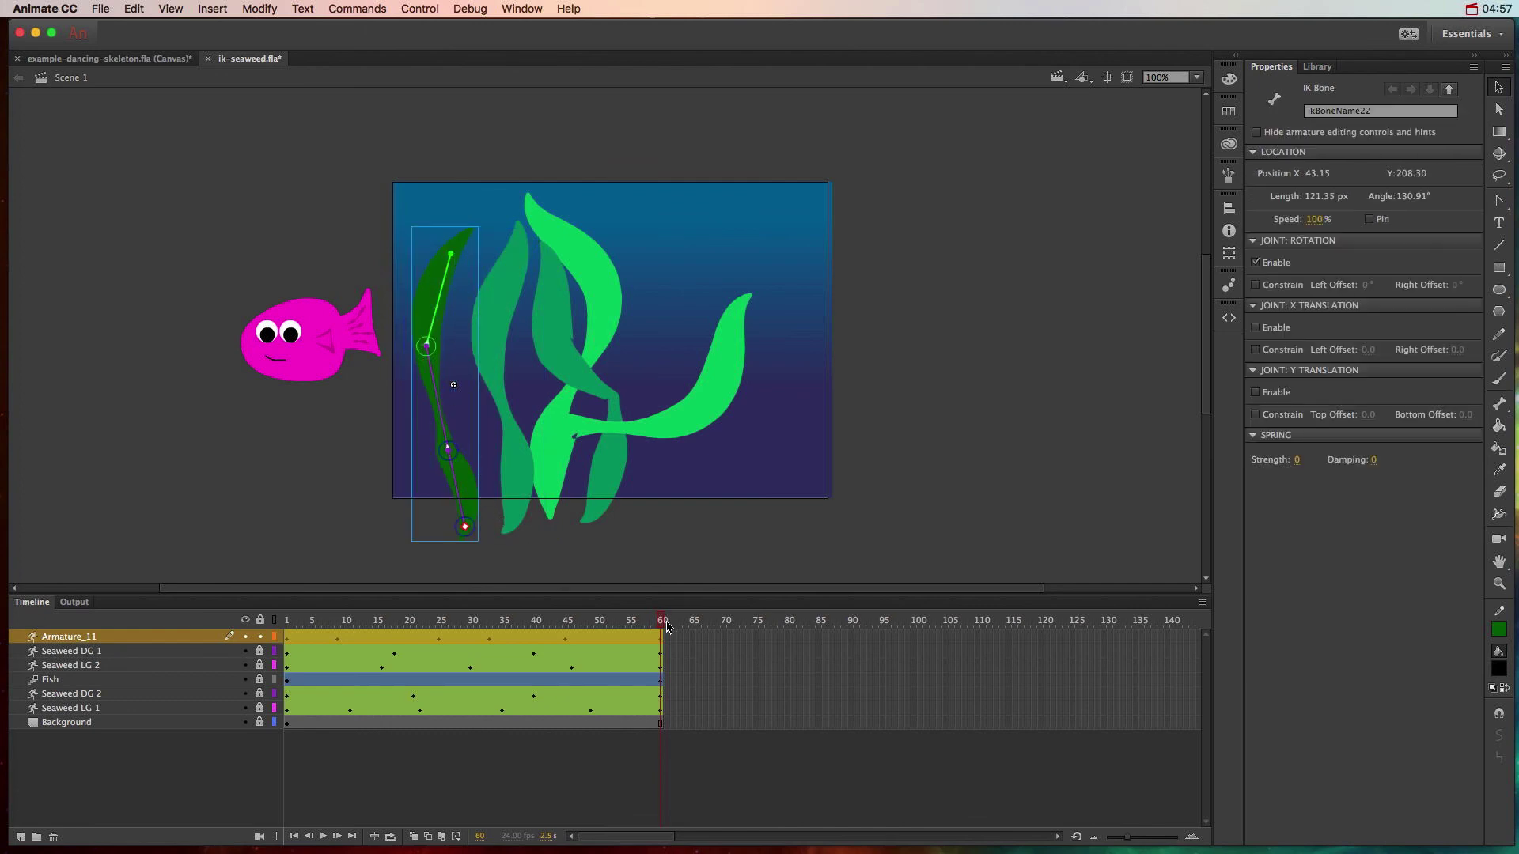
{"action": "mouse_move", "coordinate": [659, 628]}
{"action": "left_mouse_down"}
{"action": "mouse_move", "coordinate": [295, 630]}
{"action": "mouse_move", "coordinate": [634, 624]}
{"action": "mouse_move", "coordinate": [664, 608]}
{"action": "left_mouse_up"}
- Test the movie with Control > Test to play ik-seaweed.swf
{"action": "left_click", "coordinate": [417, 9]}
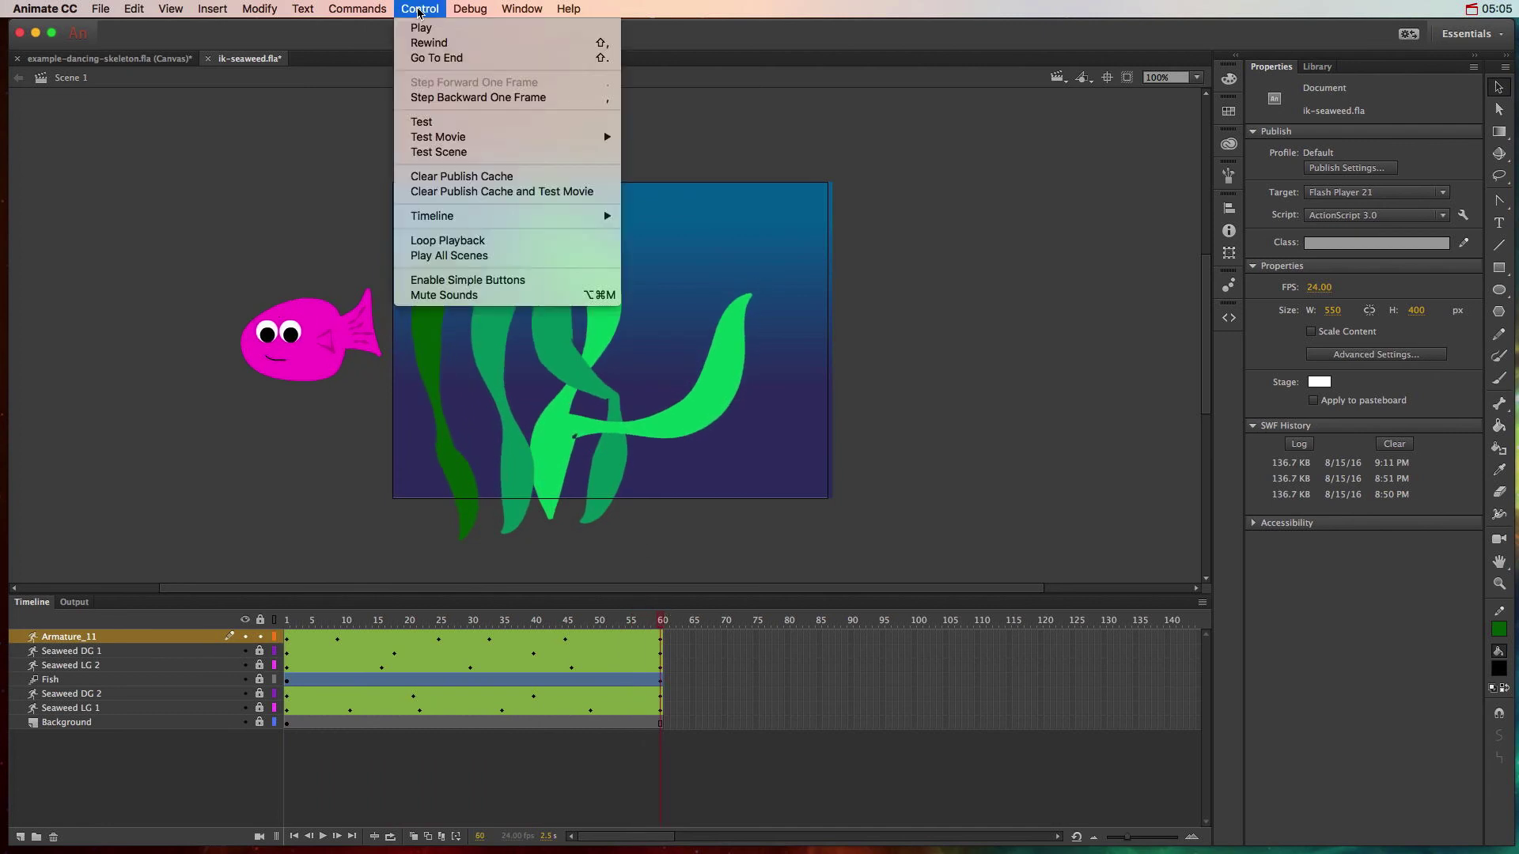
{"action": "left_click", "coordinate": [454, 123]}
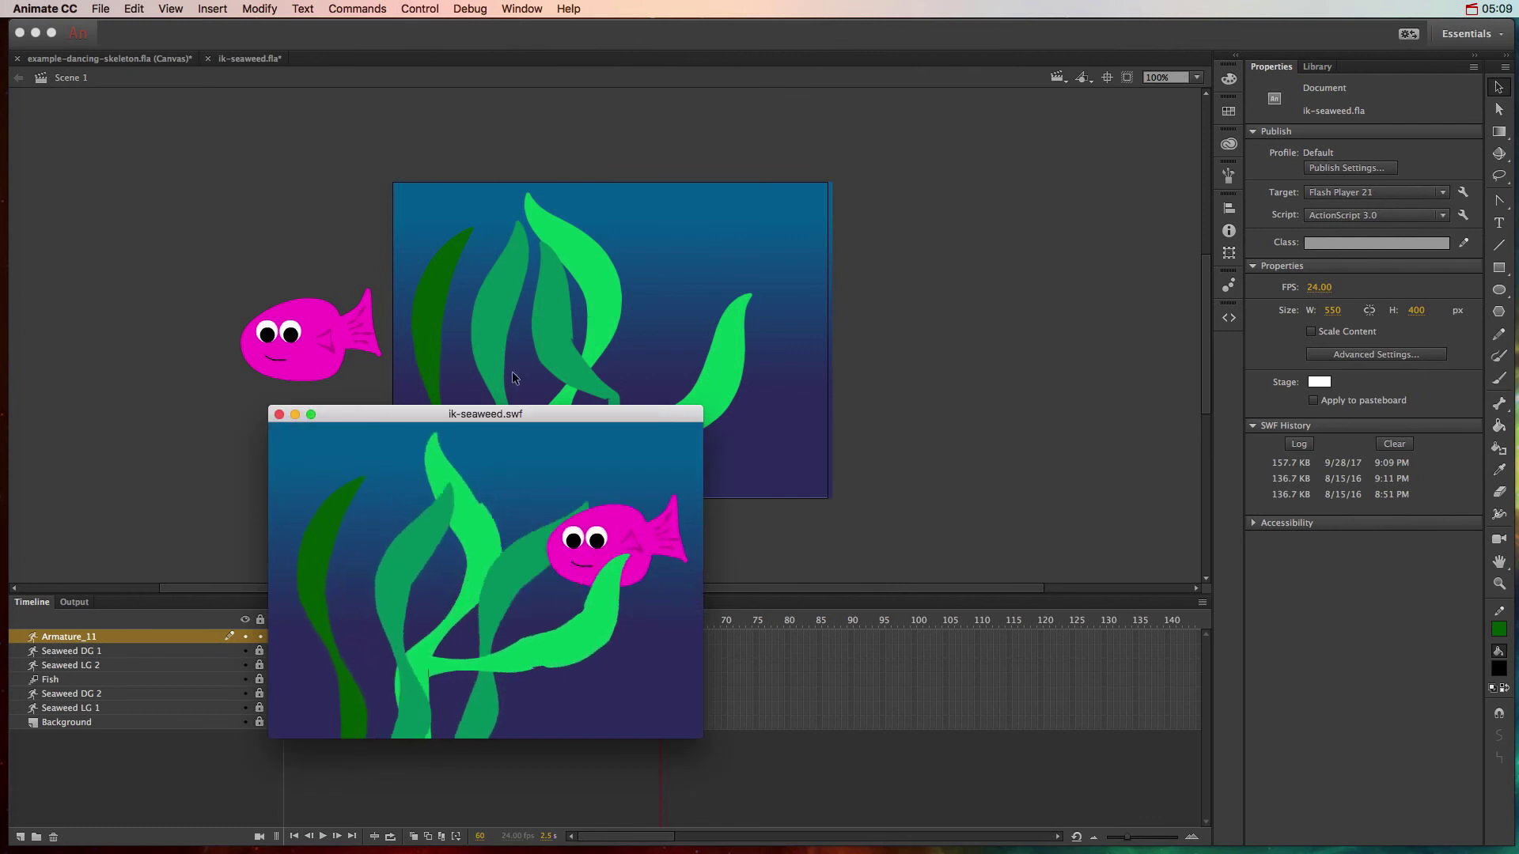